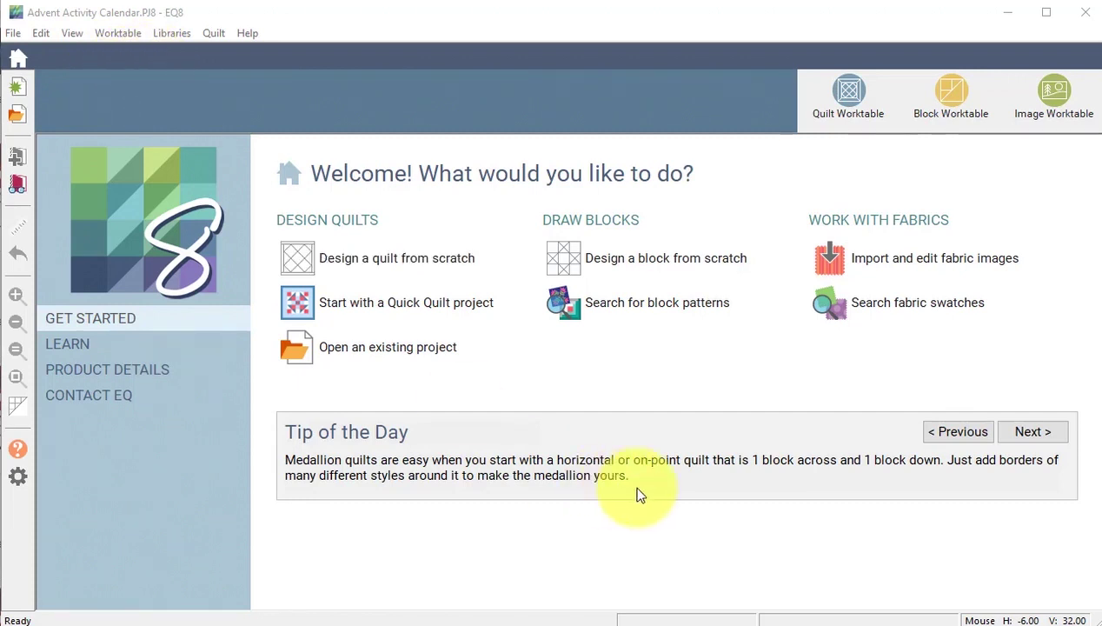
- Search the block library notecards for "stocking" in the name, reference and notes fields
click(696, 313)
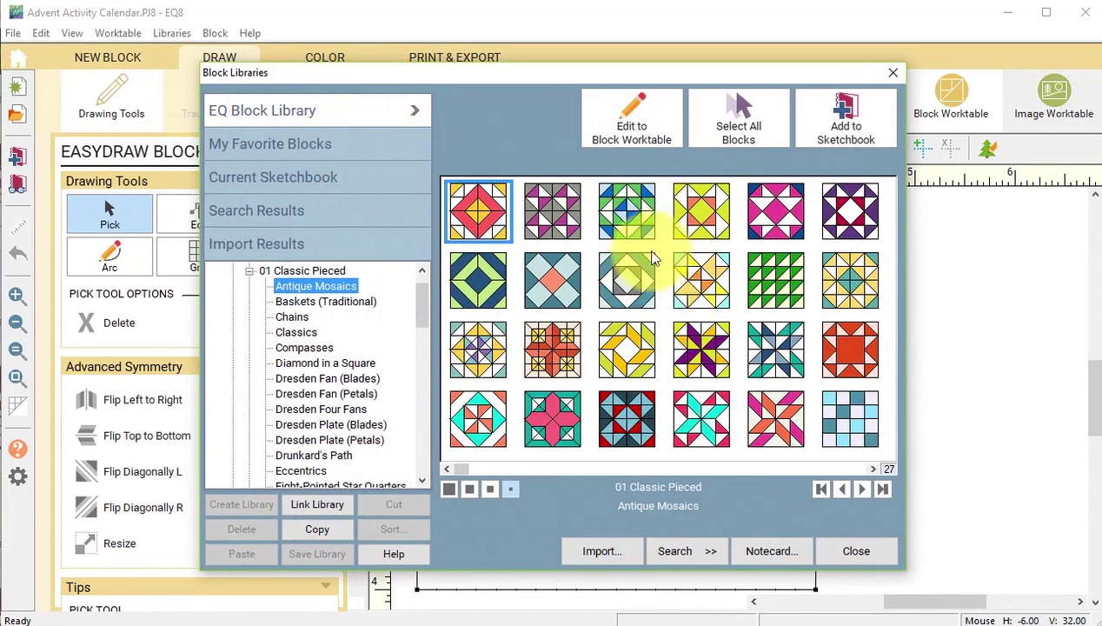
click(712, 561)
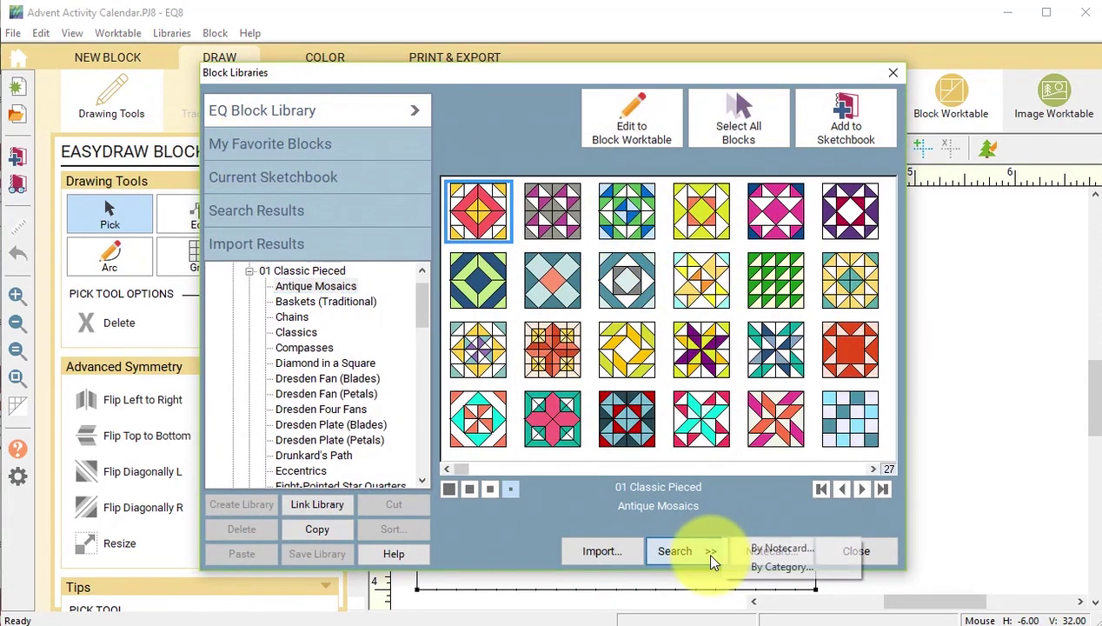
click(775, 550)
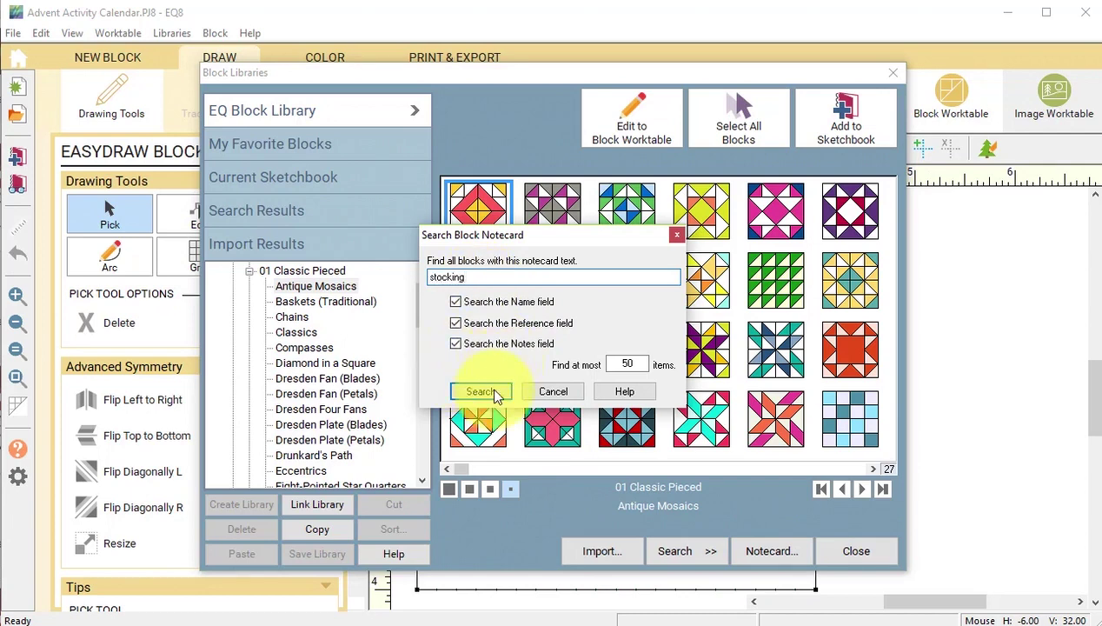
click(483, 391)
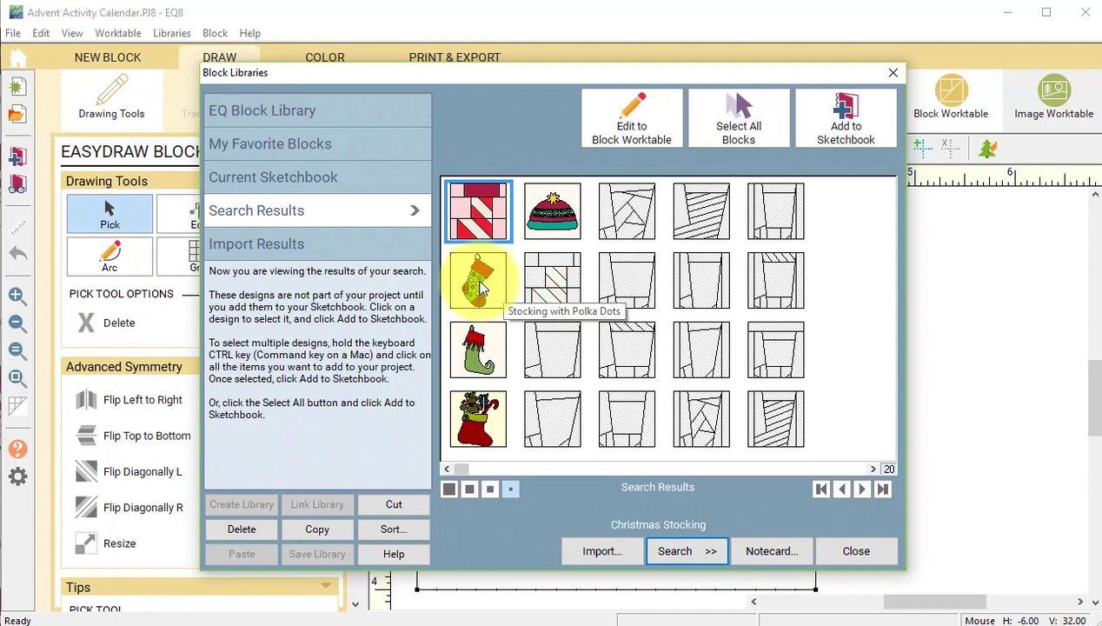
- Bring the Stocking with Polka Dots block onto the Block Worktable for editing and show its Applique layer
click(483, 289)
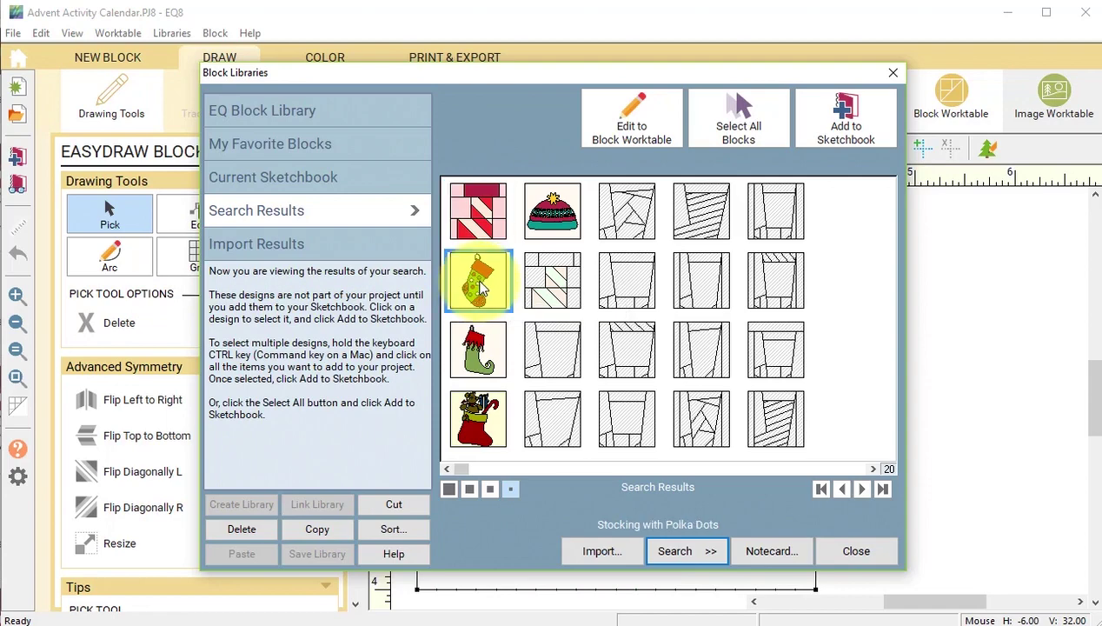
click(634, 116)
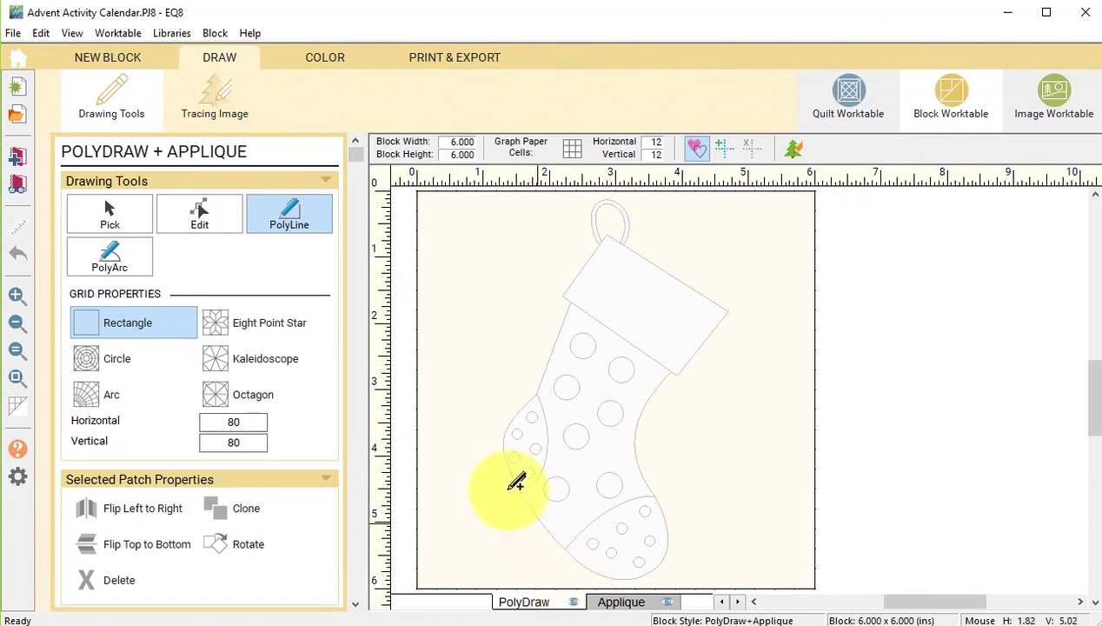
click(608, 602)
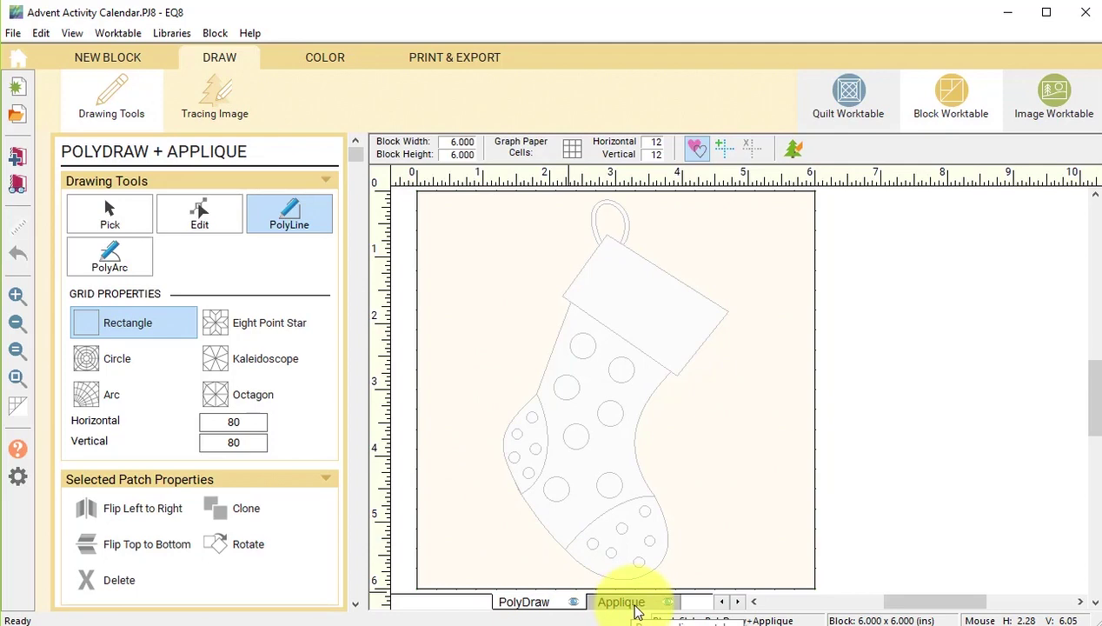
click(634, 604)
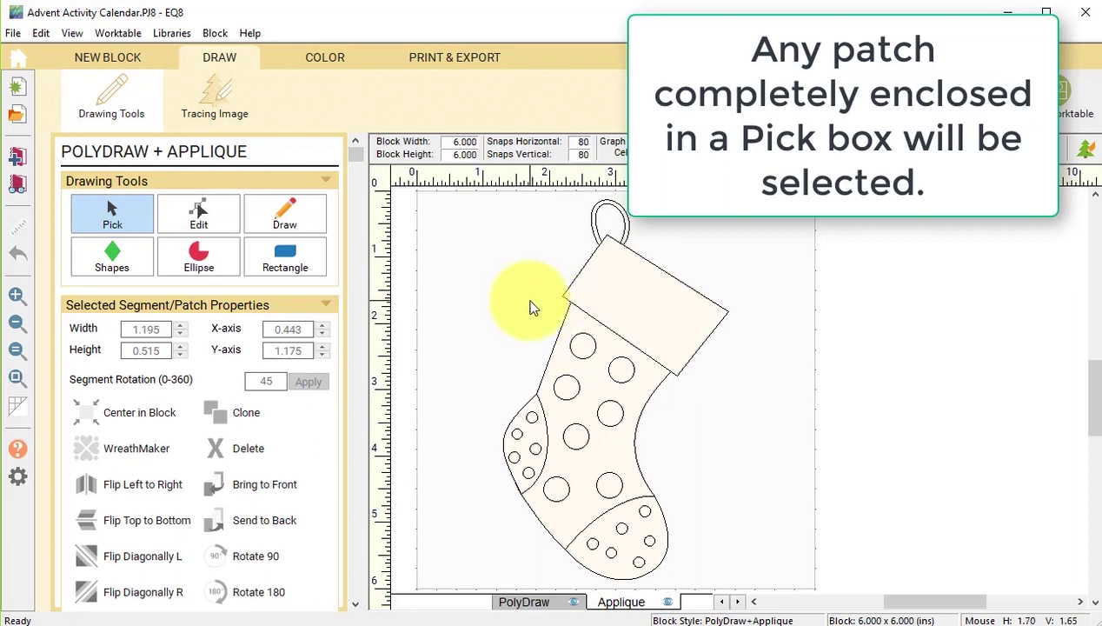
- Delete all polka dots and the heel patch from the stocking, keeping the toe, and add the block to the sketchbook
drag(529, 301, 687, 518)
key(Delete)
drag(467, 369, 723, 572)
key(Delete)
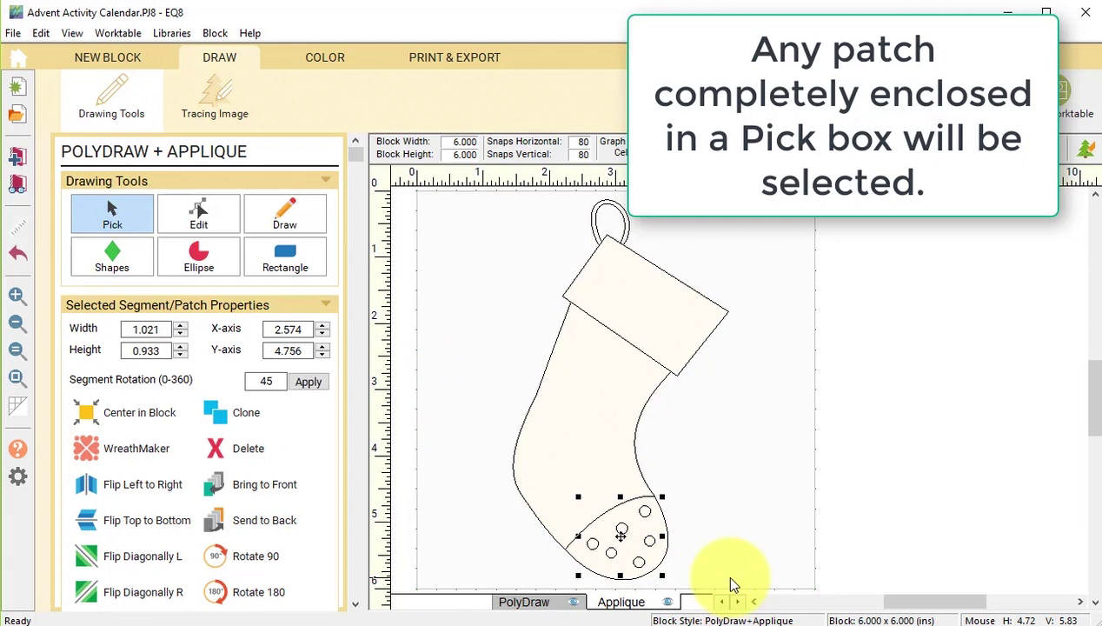
key(Delete)
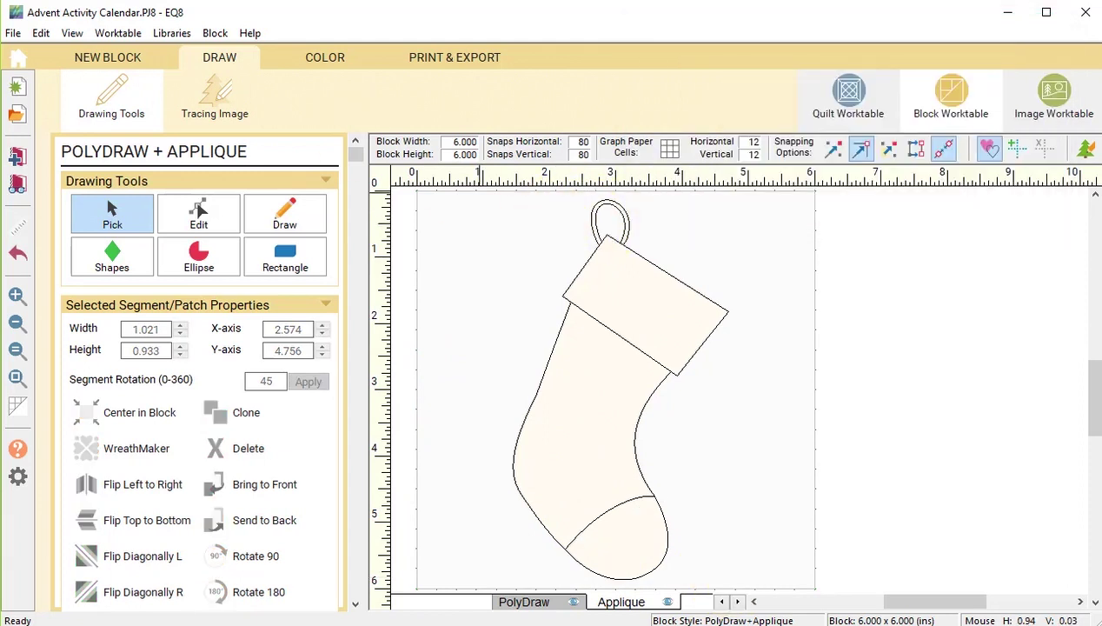
click(19, 159)
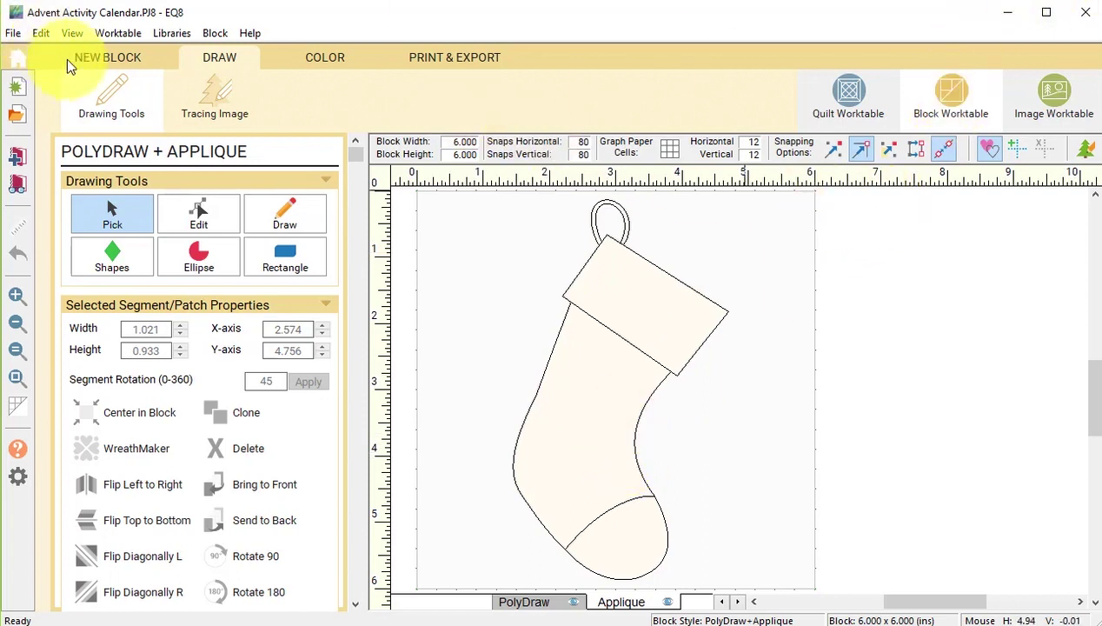
- Start a new EasyDraw block with 6 x 6 snaps, a visible 6 x 6 graph paper grid, and snapping to grid
click(92, 54)
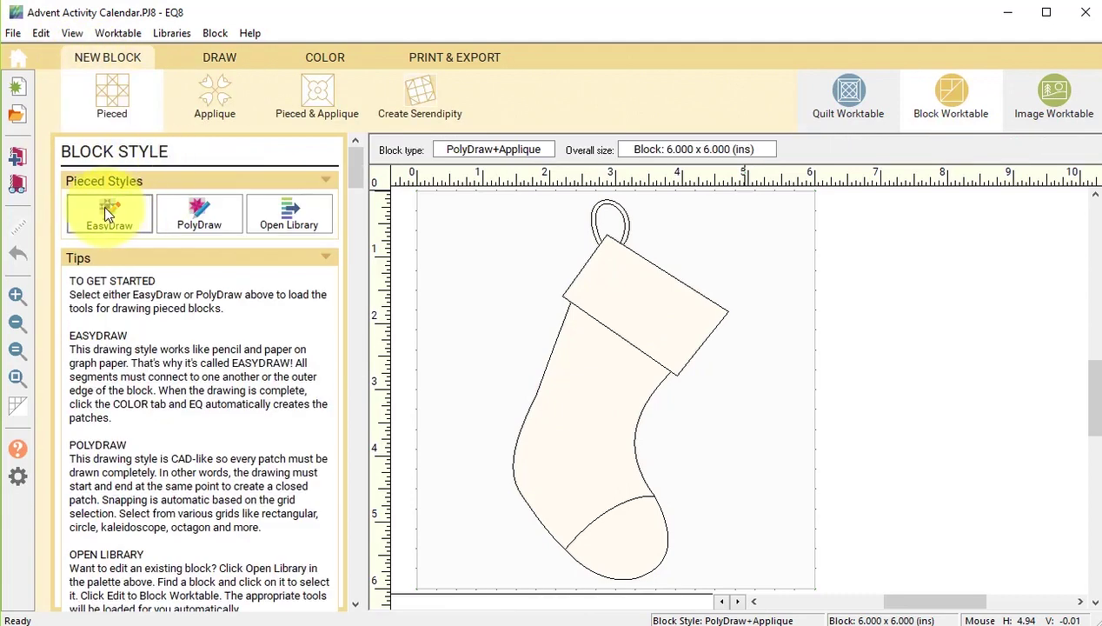
click(105, 214)
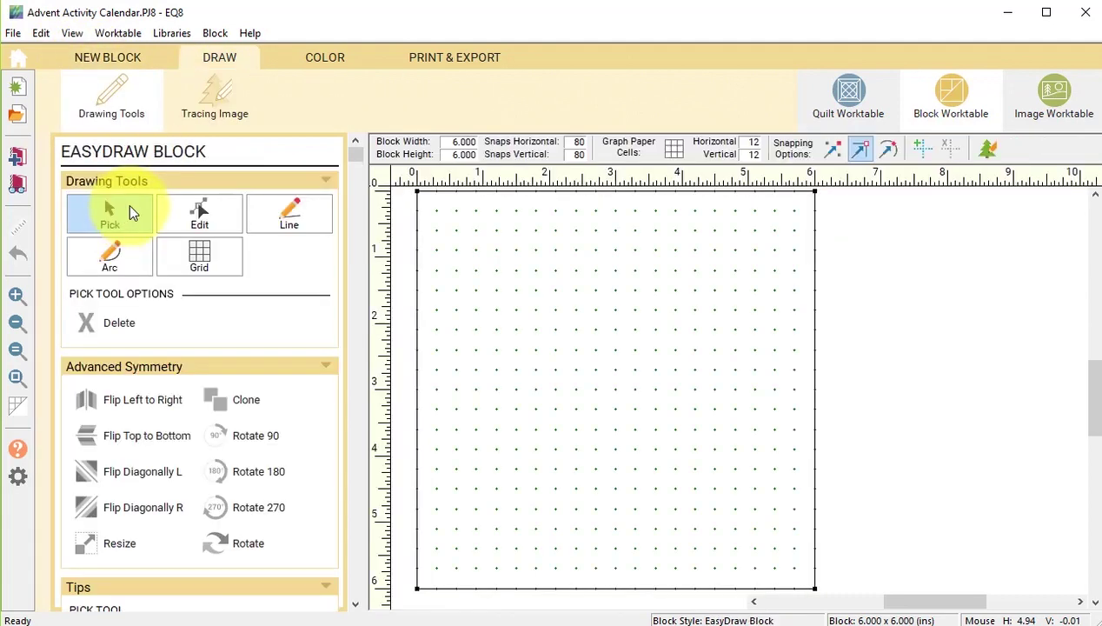
double_click(577, 142)
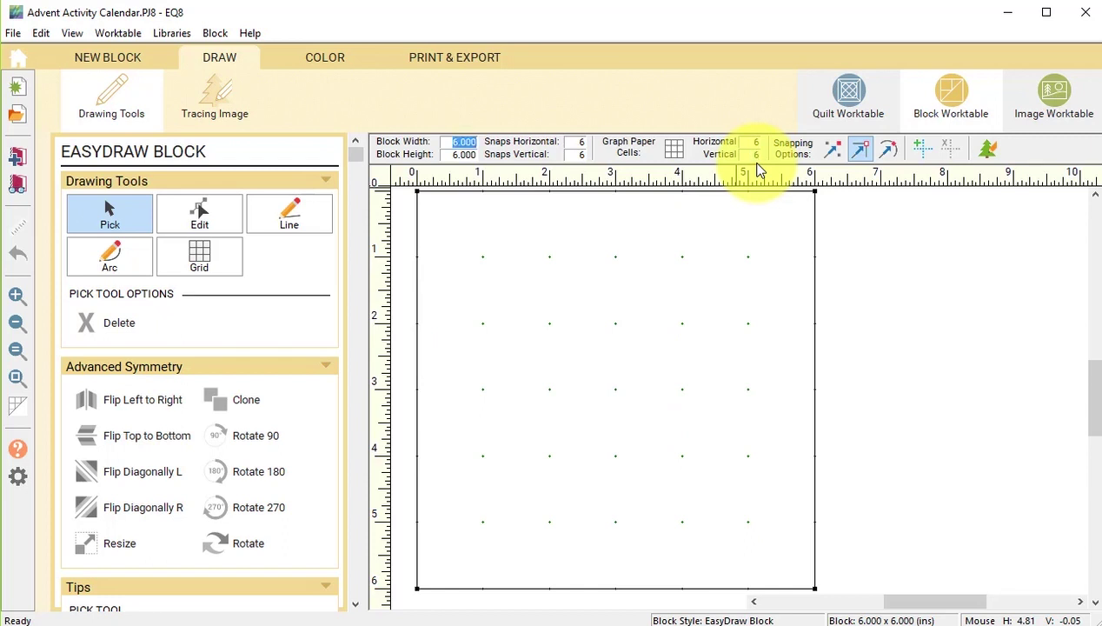
click(672, 150)
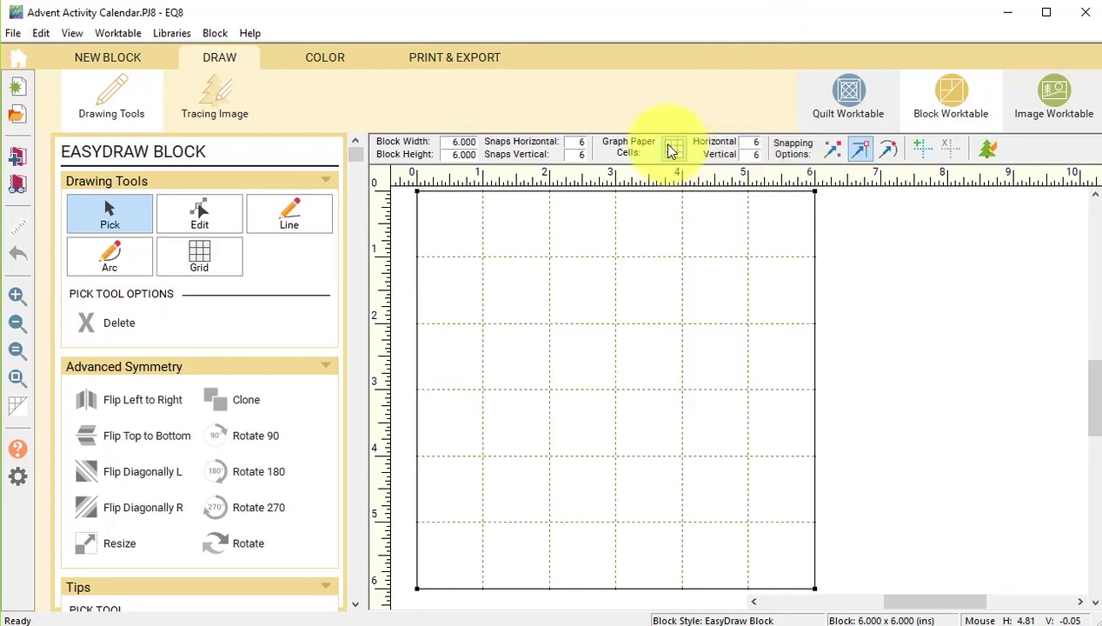
click(833, 150)
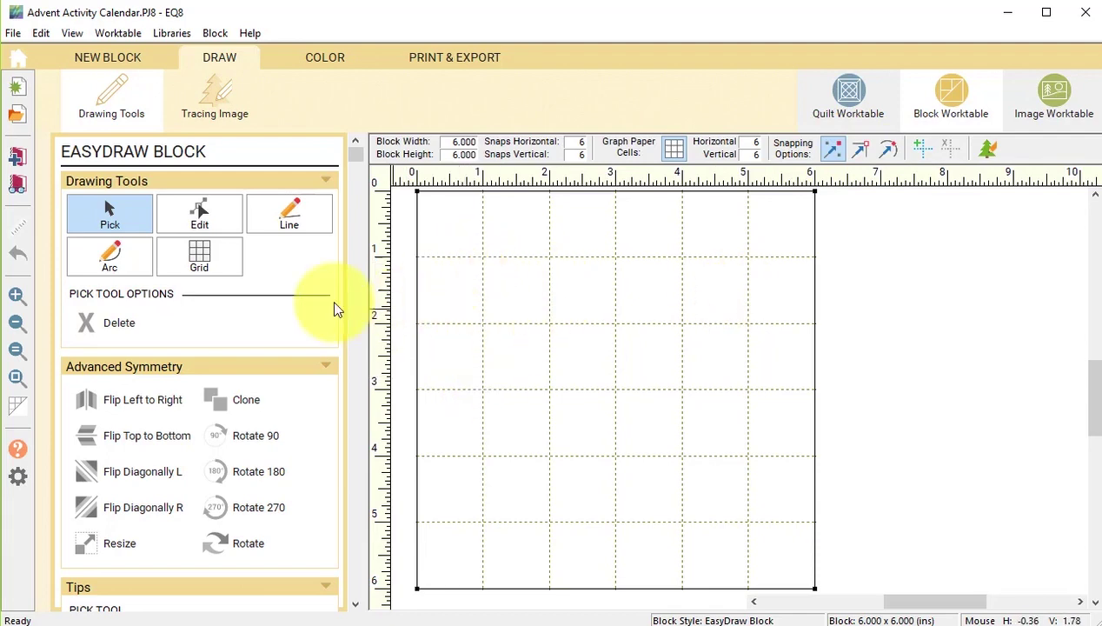
- Draw the straight seam lines of a log cabin block with 1-inch-wide logs around two 1-inch center squares
click(292, 213)
drag(484, 189, 483, 584)
drag(696, 525, 817, 522)
mouse_move(750, 186)
mouse_down()
mouse_move(753, 249)
mouse_move(483, 257)
mouse_move(549, 522)
mouse_up()
mouse_move(550, 455)
mouse_down()
mouse_move(748, 456)
mouse_move(682, 257)
mouse_up()
mouse_move(682, 324)
mouse_down()
mouse_move(552, 318)
mouse_move(618, 453)
mouse_move(615, 389)
mouse_up()
drag(616, 389, 686, 382)
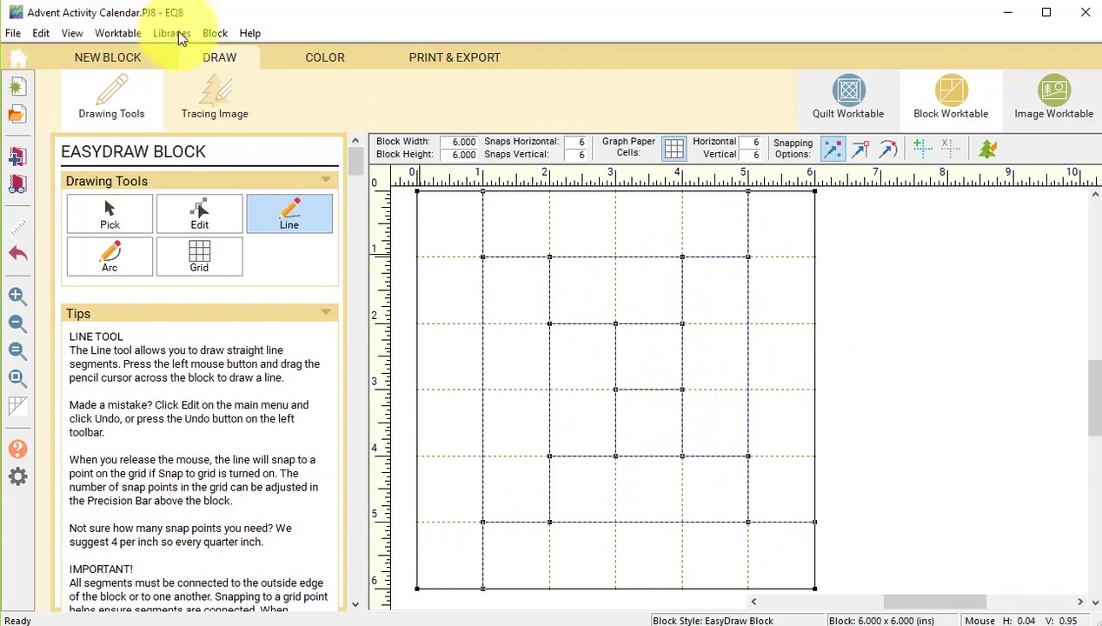
- Color the log cabin with green Christmas prints, red prints and Santa and stocking center fabric, and add it to the sketchbook
click(327, 67)
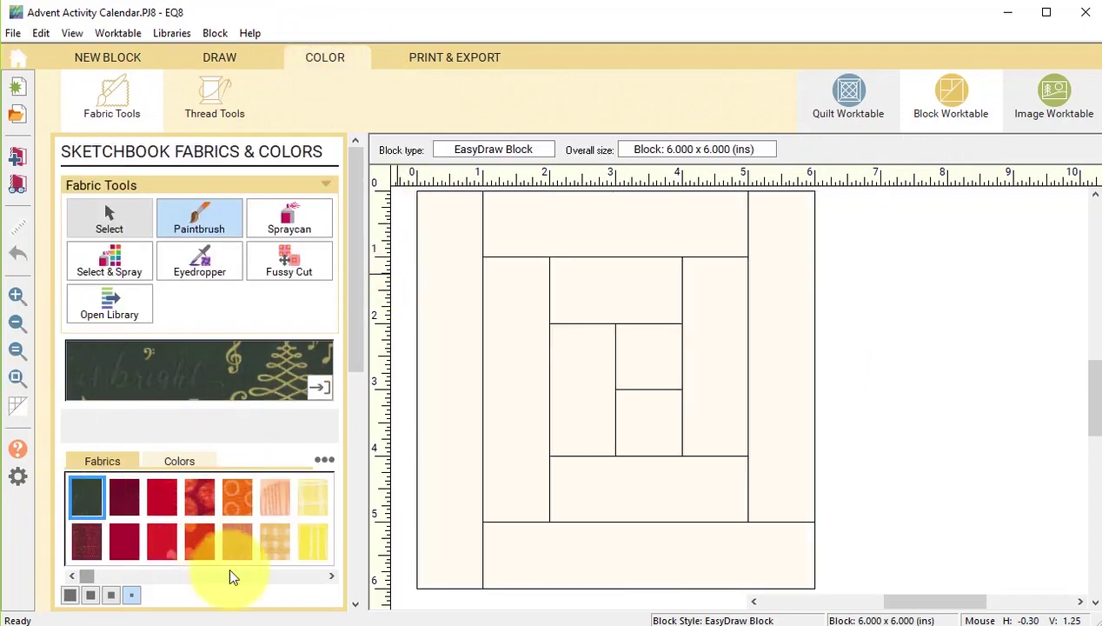
drag(90, 579, 153, 576)
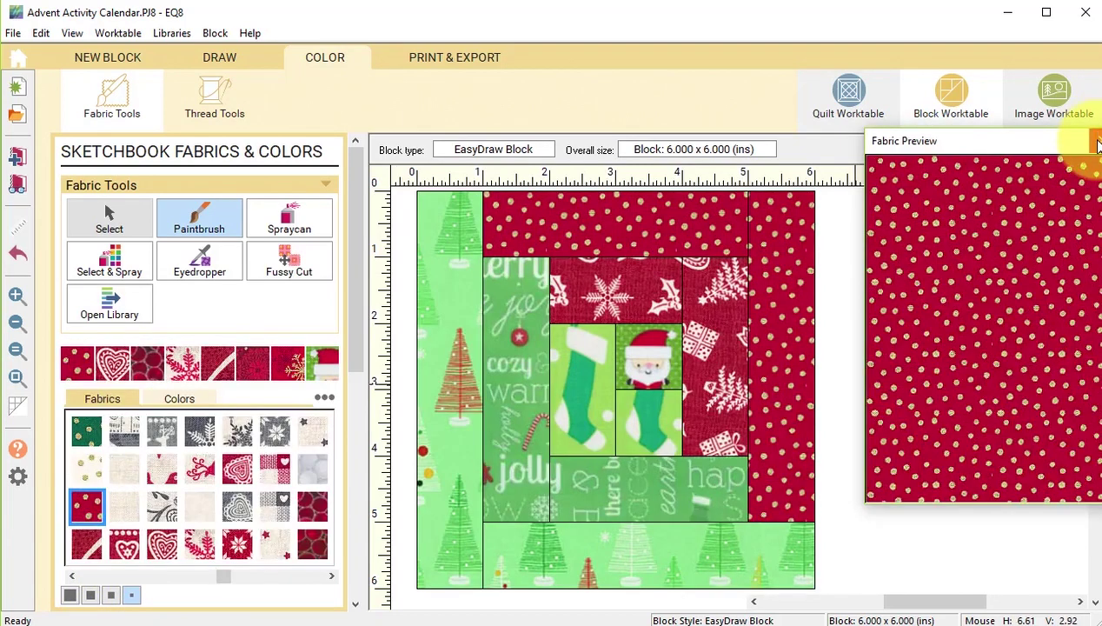
click(1097, 143)
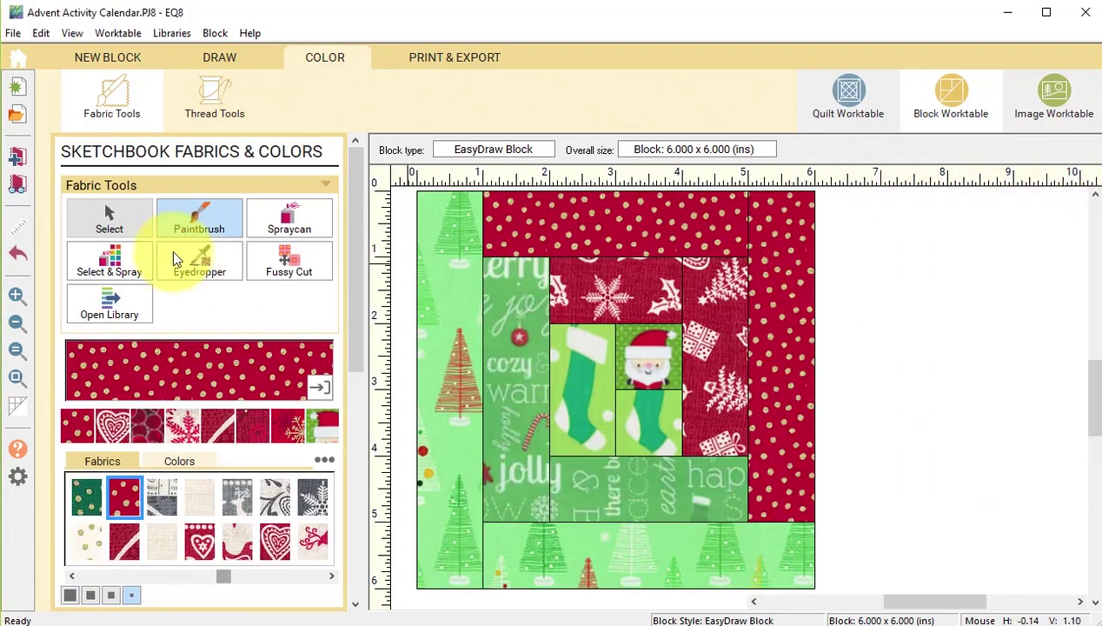
click(19, 164)
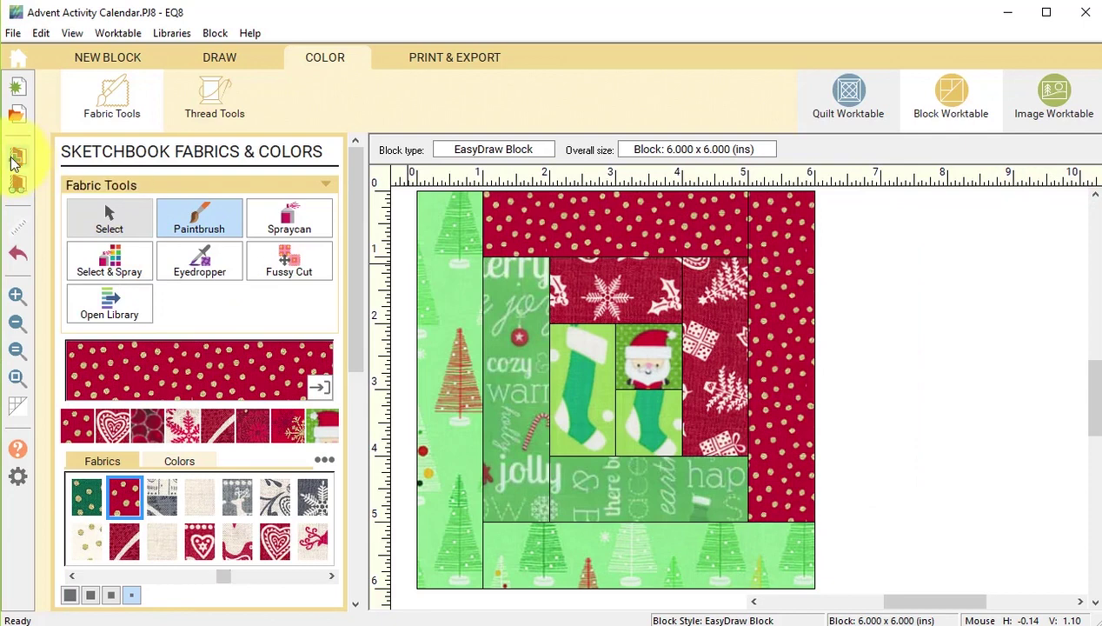
- Create a four-part Shrink & Flip serendipity block from the colored log cabin and add it to the sketchbook
click(116, 54)
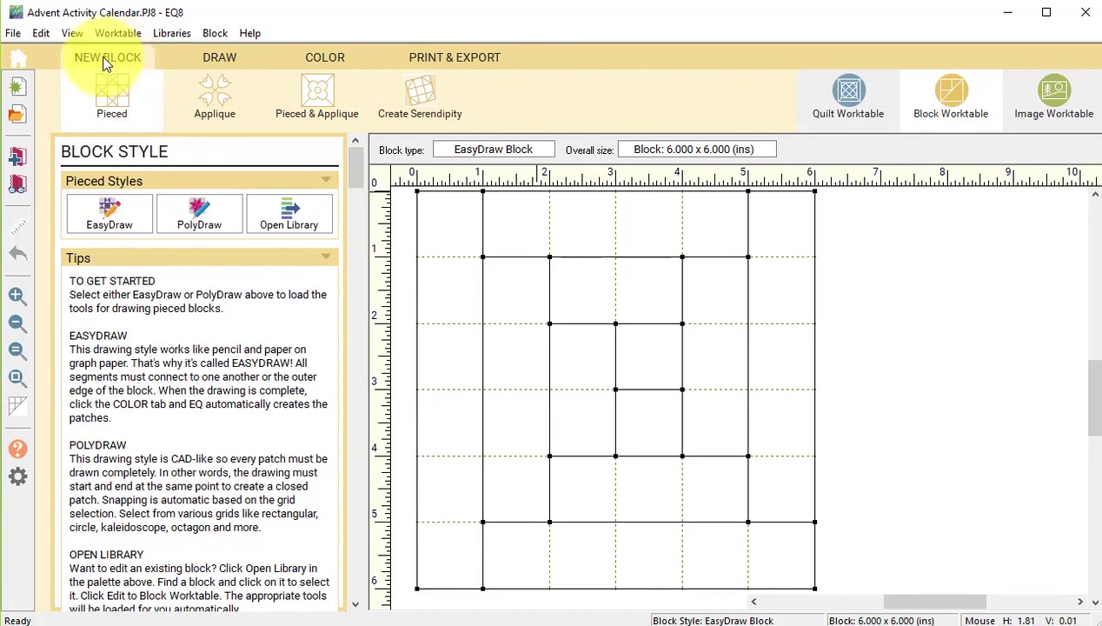
click(412, 99)
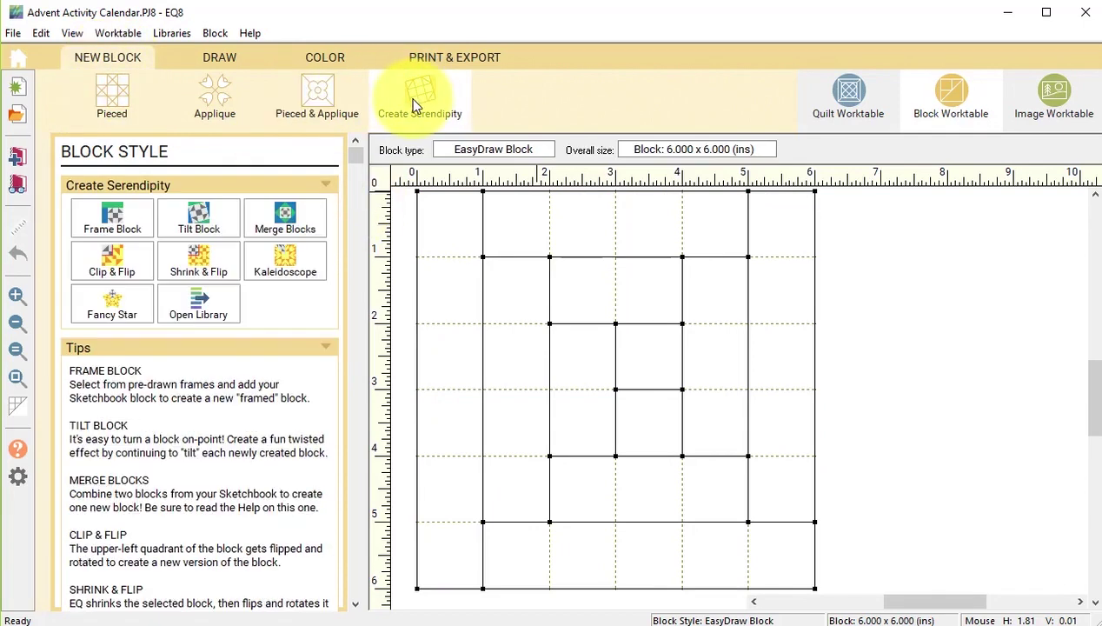
click(200, 262)
drag(470, 200, 470, 439)
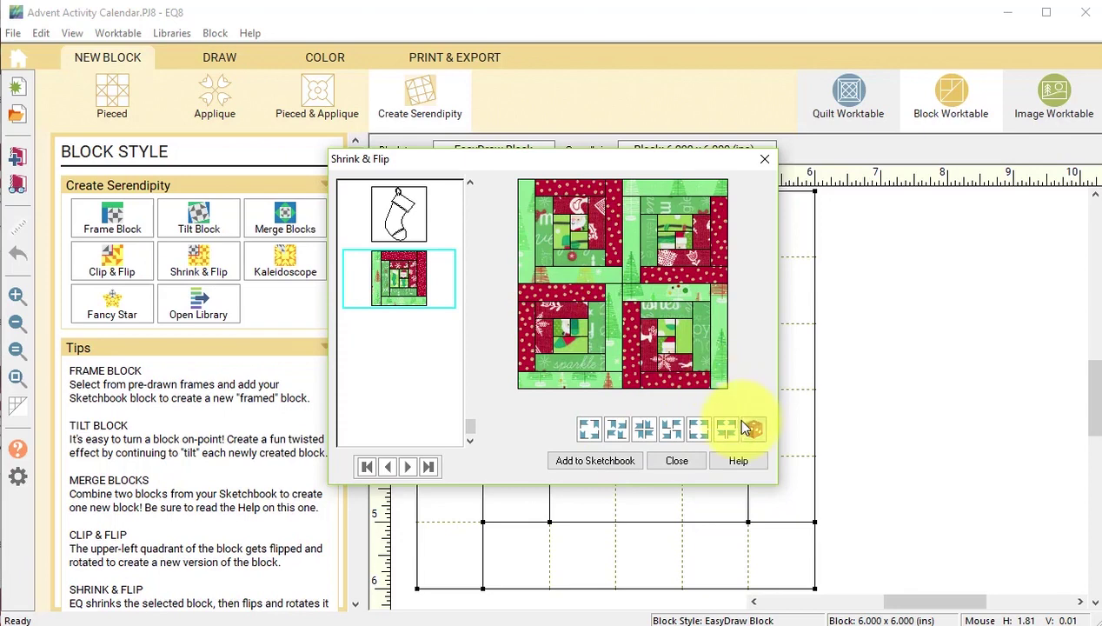
click(608, 467)
click(678, 461)
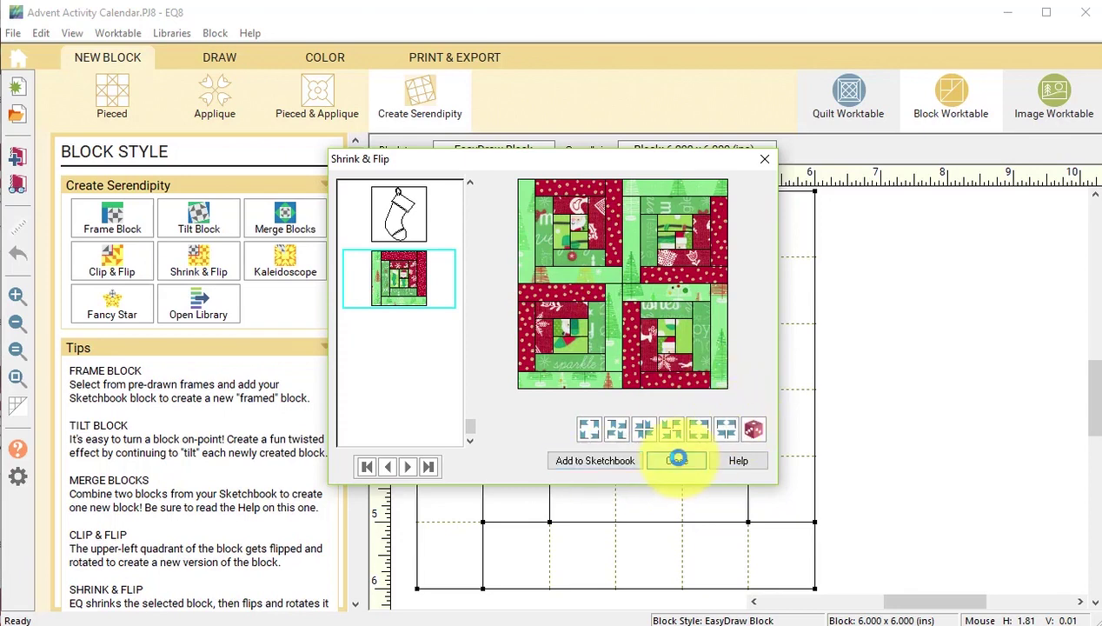
- Open the new four-part log cabin block from the Project Sketchbook for editing on the worktable
click(20, 187)
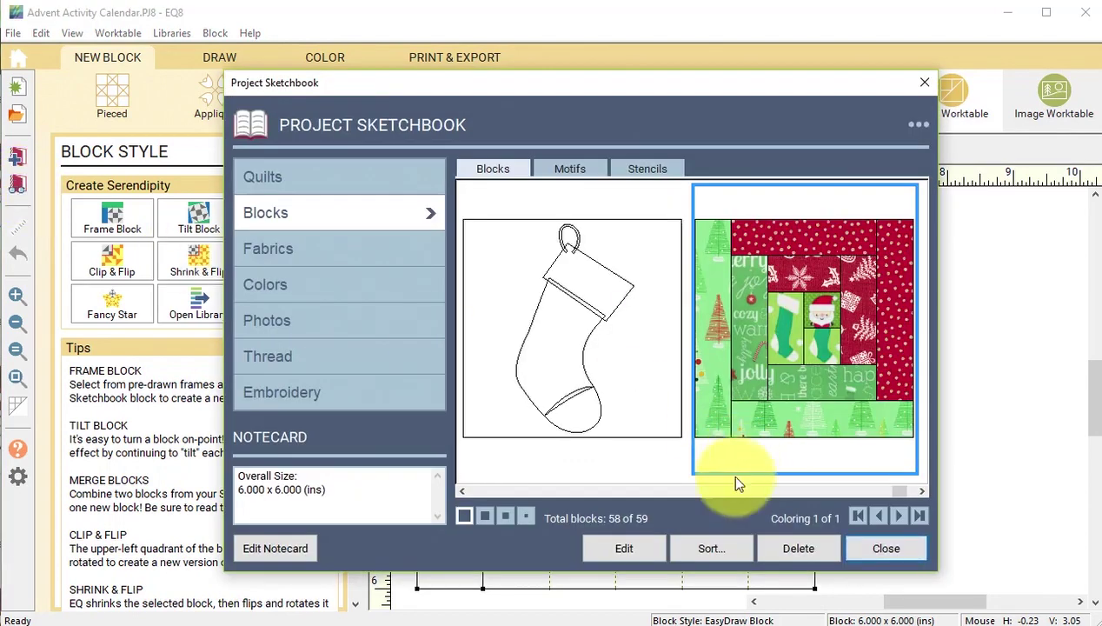
click(923, 492)
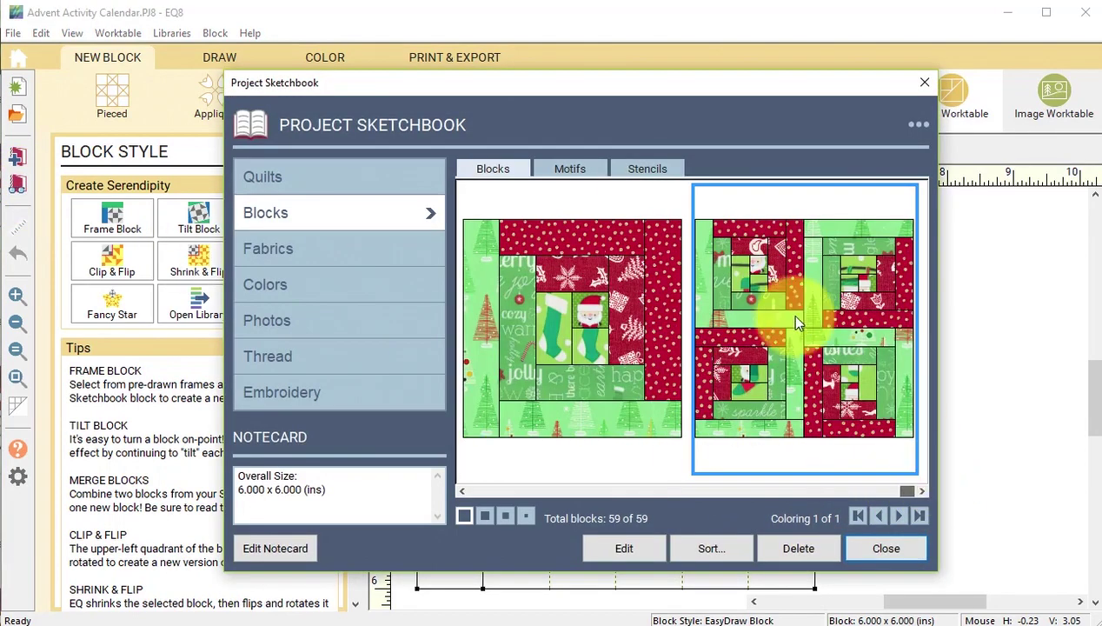
click(617, 542)
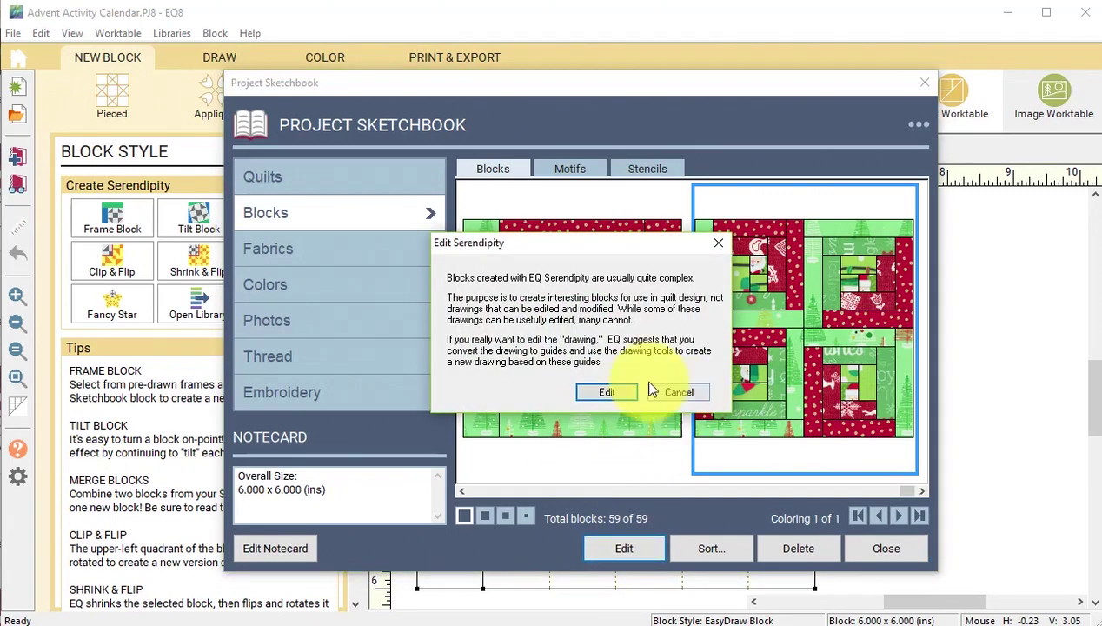
click(607, 393)
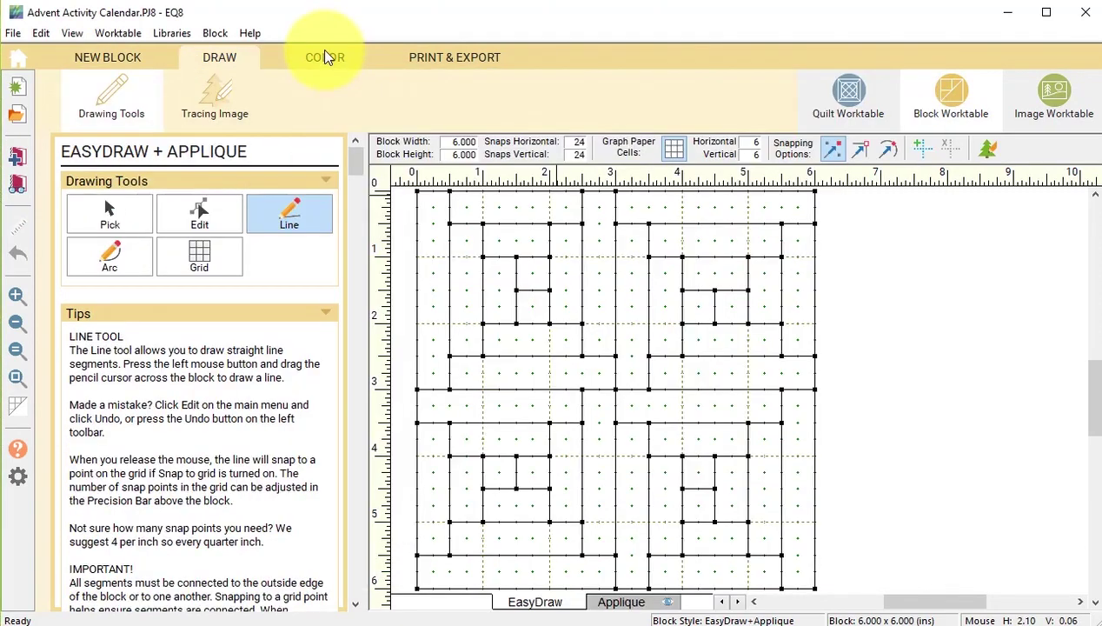
- Set the block width and height to 12 inches each
click(445, 143)
text(12)
key(Tab)
text(12)
key(Return)
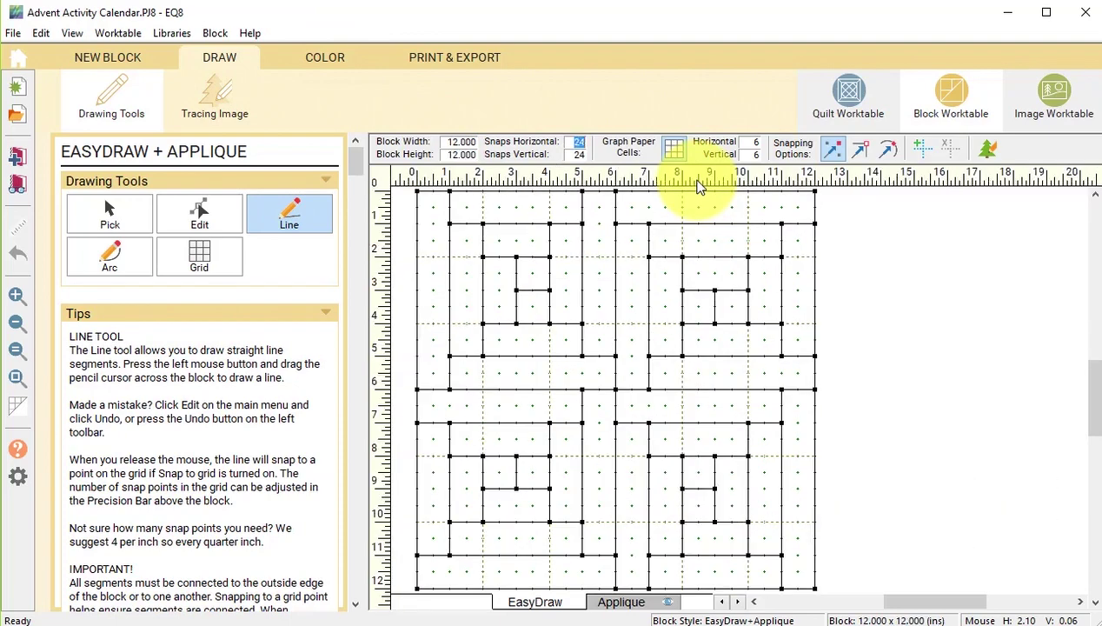
- Fussy cut the center fabric so Santa's face is centered in one small patch of the upper-right, lower-right and lower-left log cabins
click(326, 57)
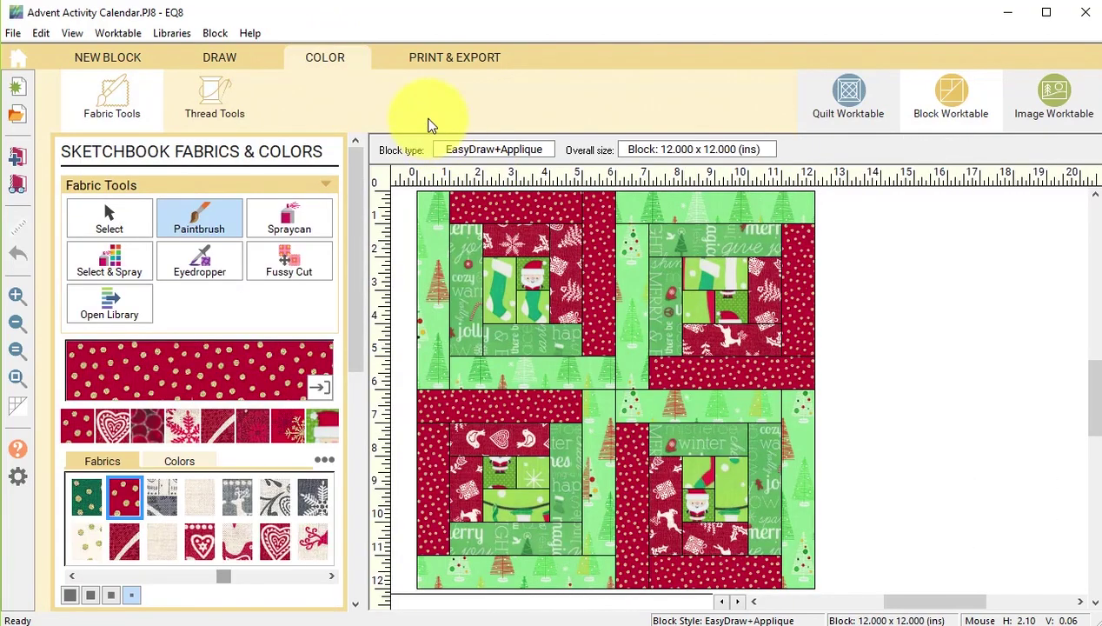
click(199, 261)
click(289, 265)
mouse_move(709, 304)
mouse_down()
mouse_move(720, 295)
mouse_move(718, 306)
mouse_up()
drag(671, 554, 700, 520)
drag(486, 474, 499, 487)
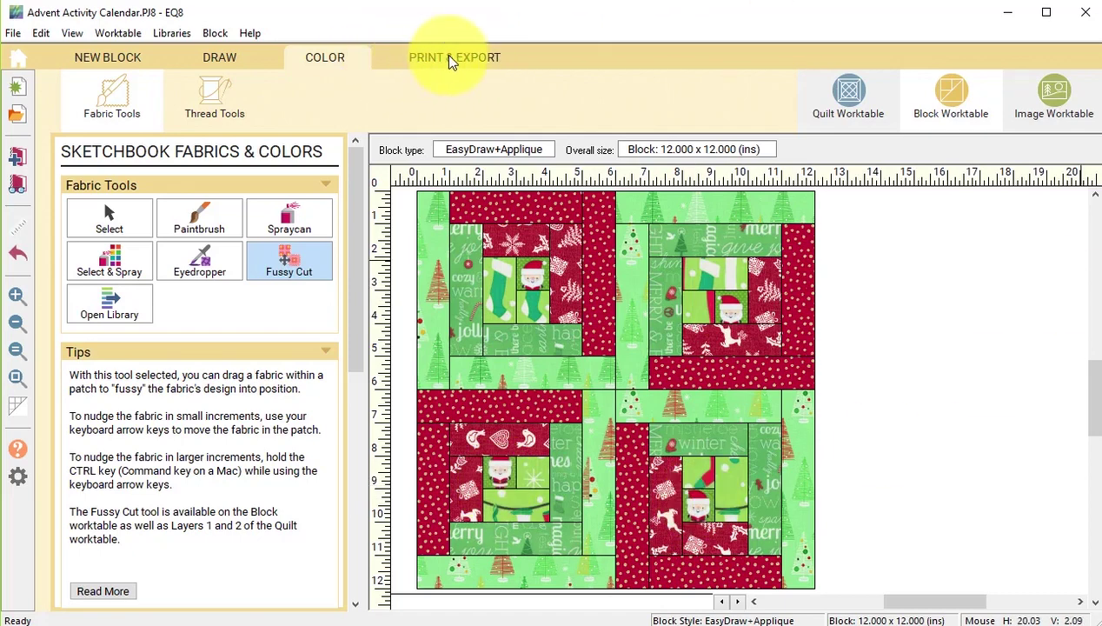
- Start an image export of the block as a PNG named Log Cabin Serendipity in the Advent Series folder
click(446, 55)
click(105, 226)
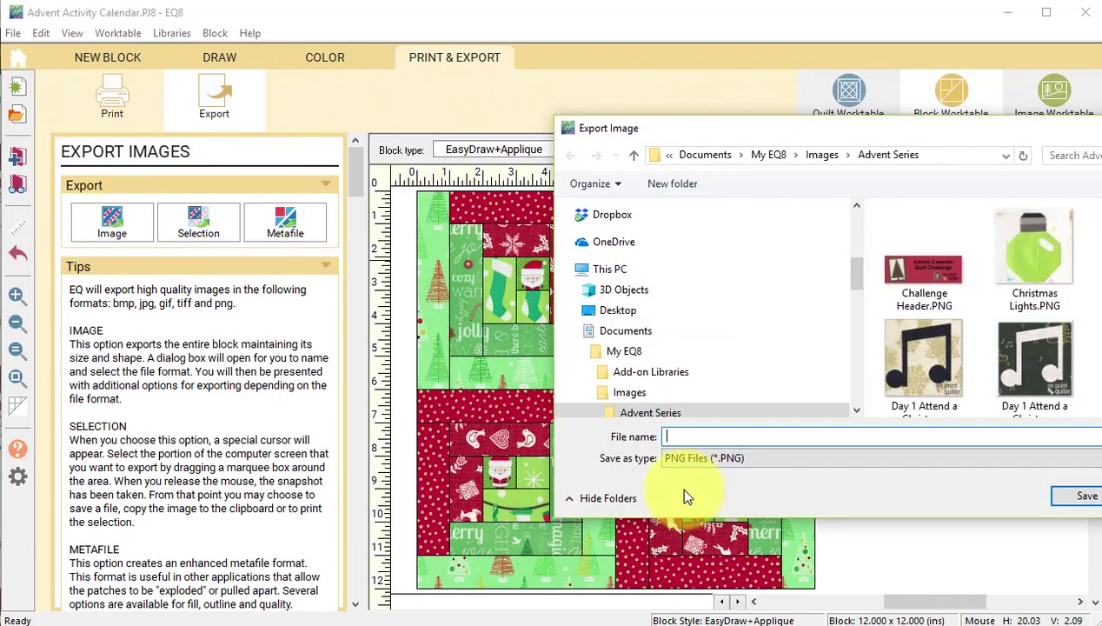
text(Log C)
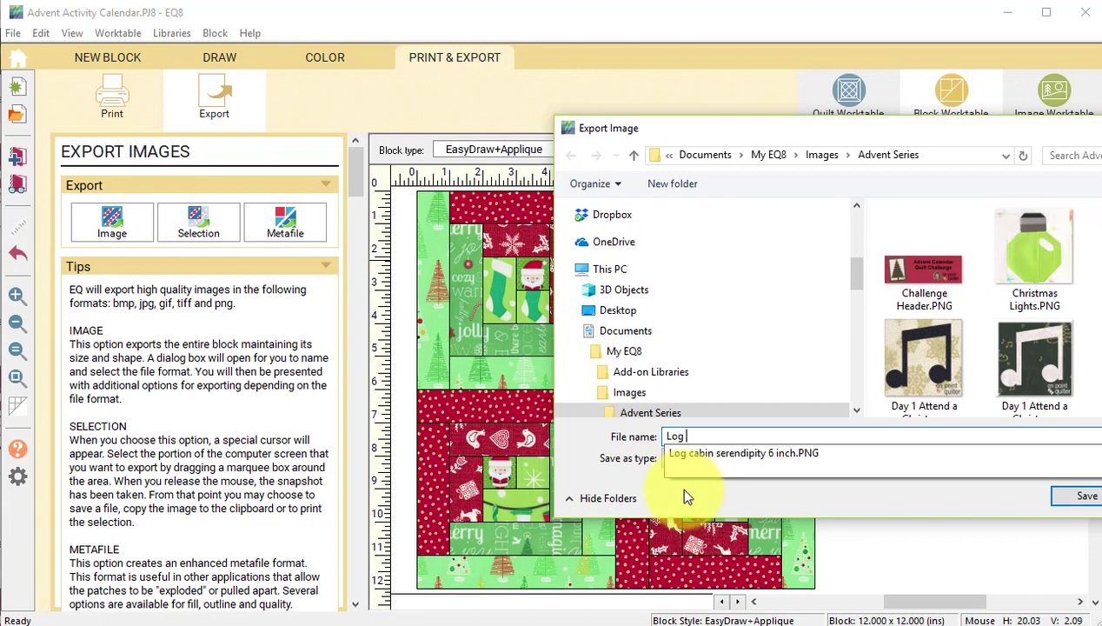
key(Return)
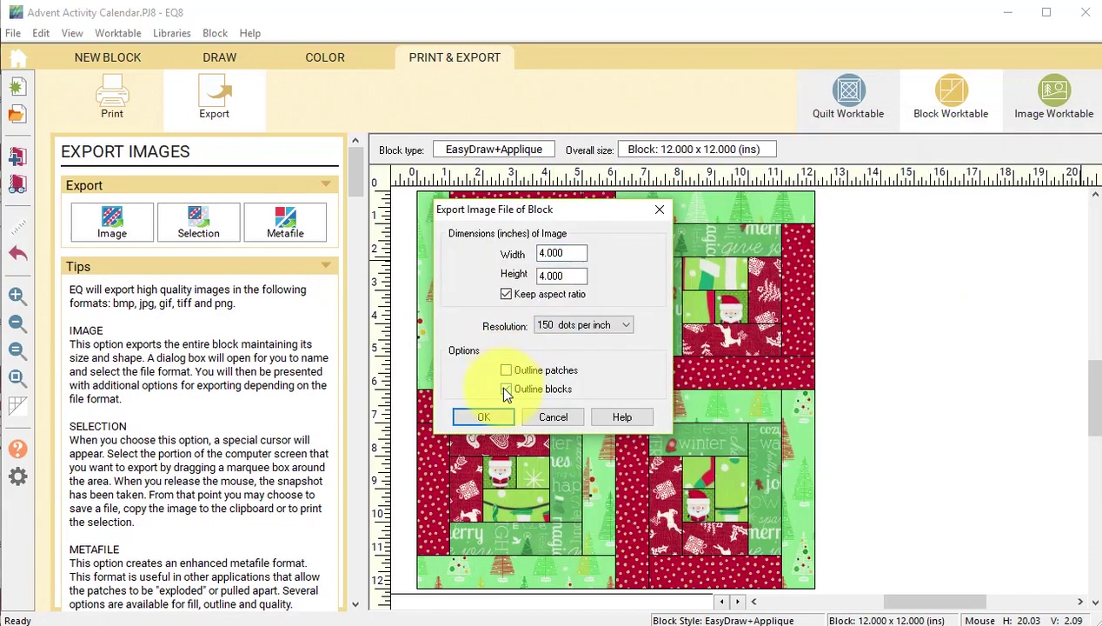
- Turn off the block outline, set the exported image to 12 inches wide and high, and complete the export
click(507, 390)
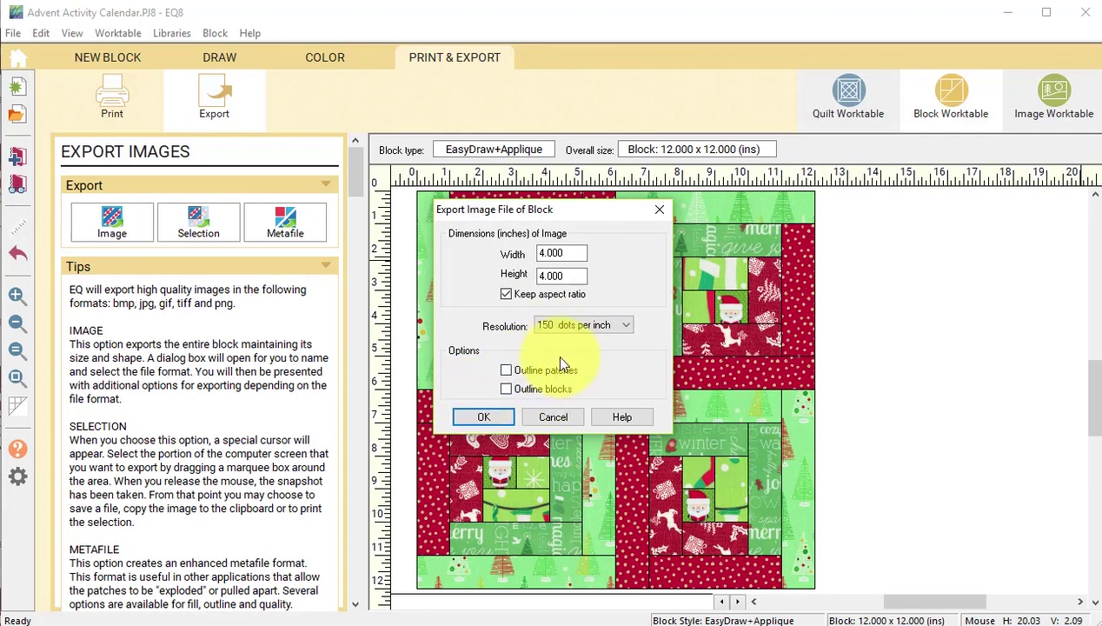
click(484, 416)
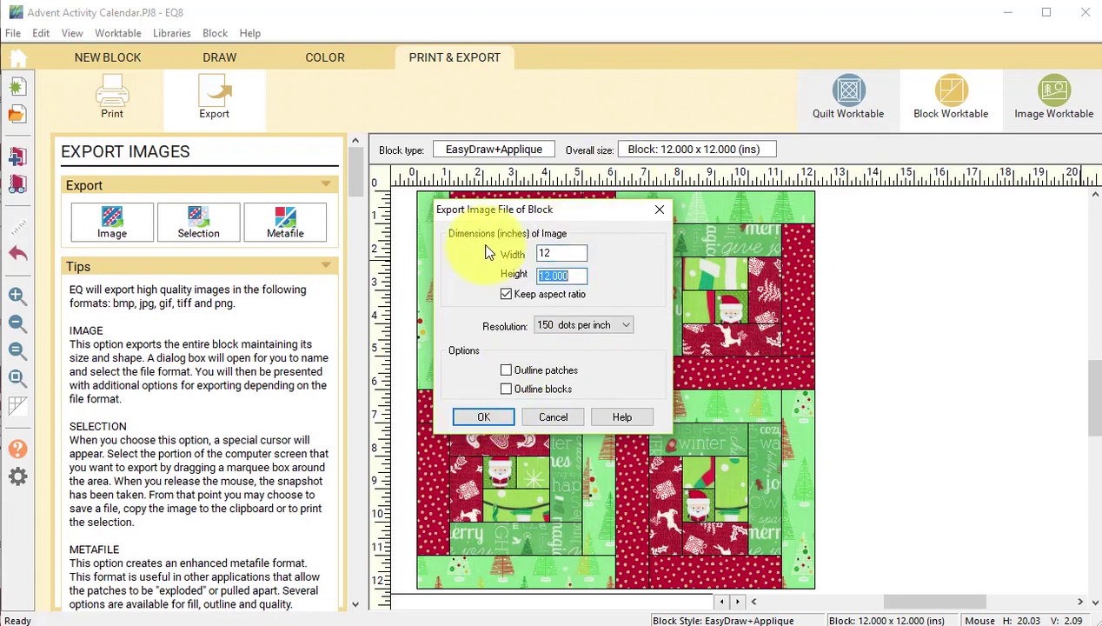
click(565, 274)
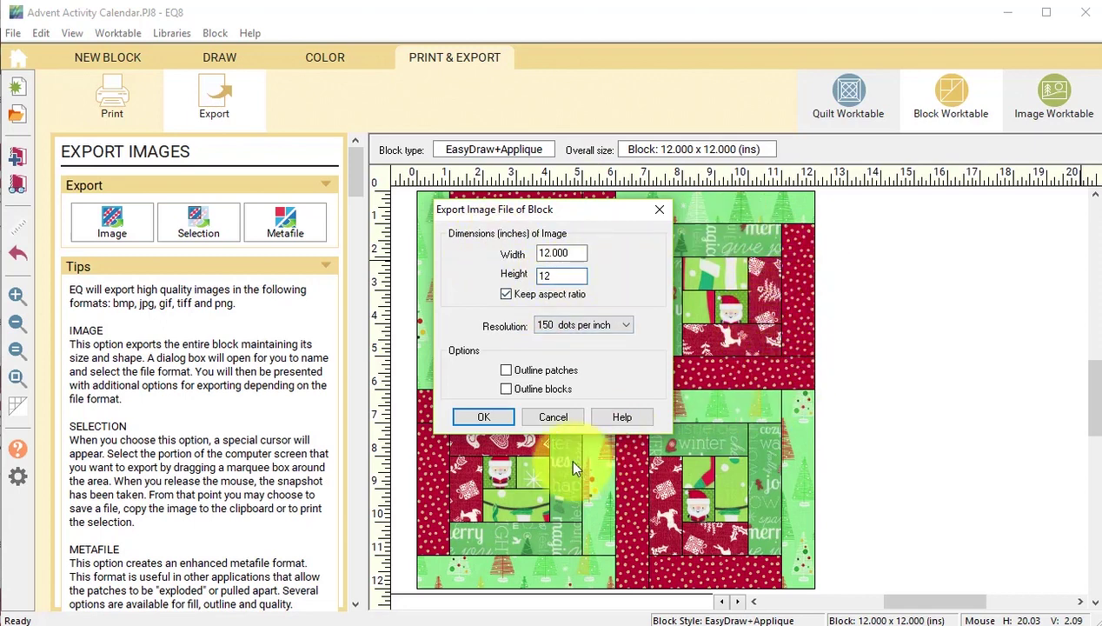
click(483, 418)
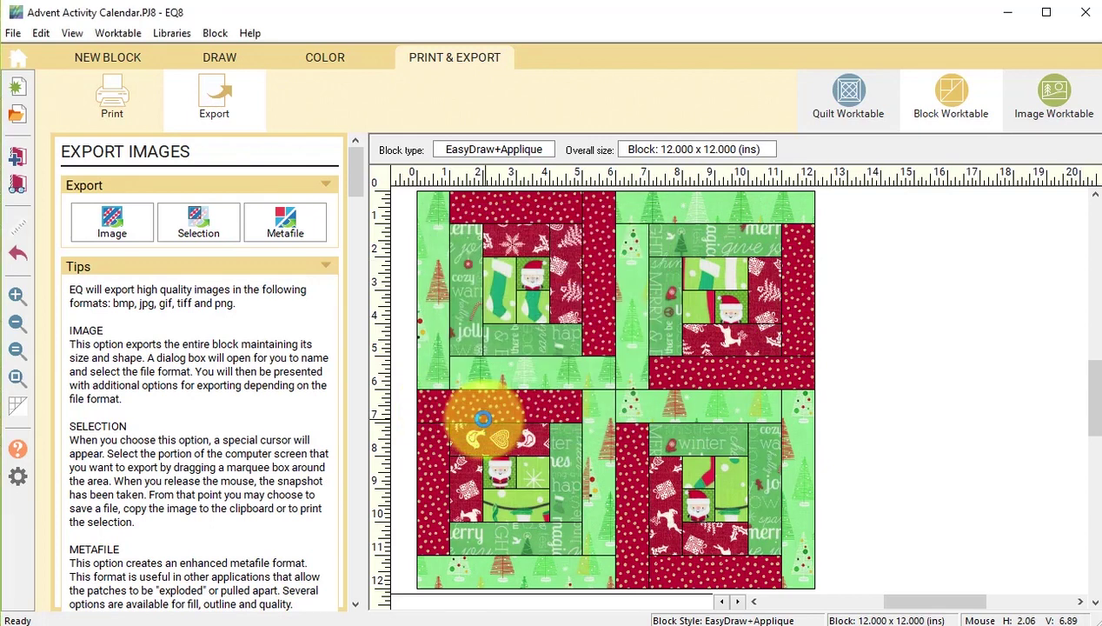
- Import Log Cabin Serendipity.PNG from the Advent Series folder onto the Image Worktable
click(1056, 102)
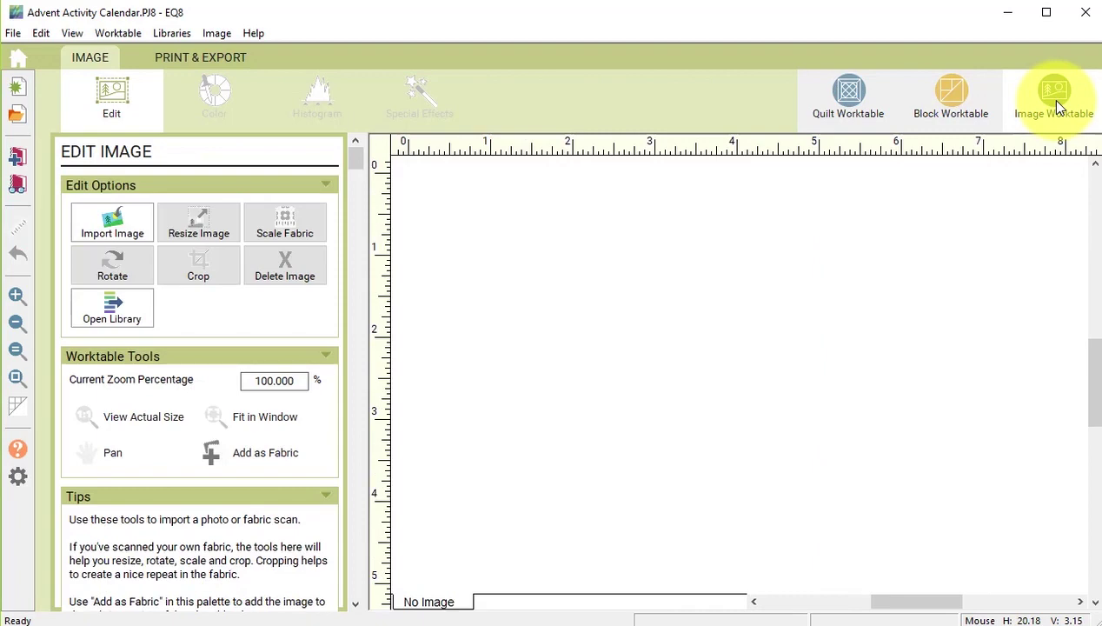
click(116, 228)
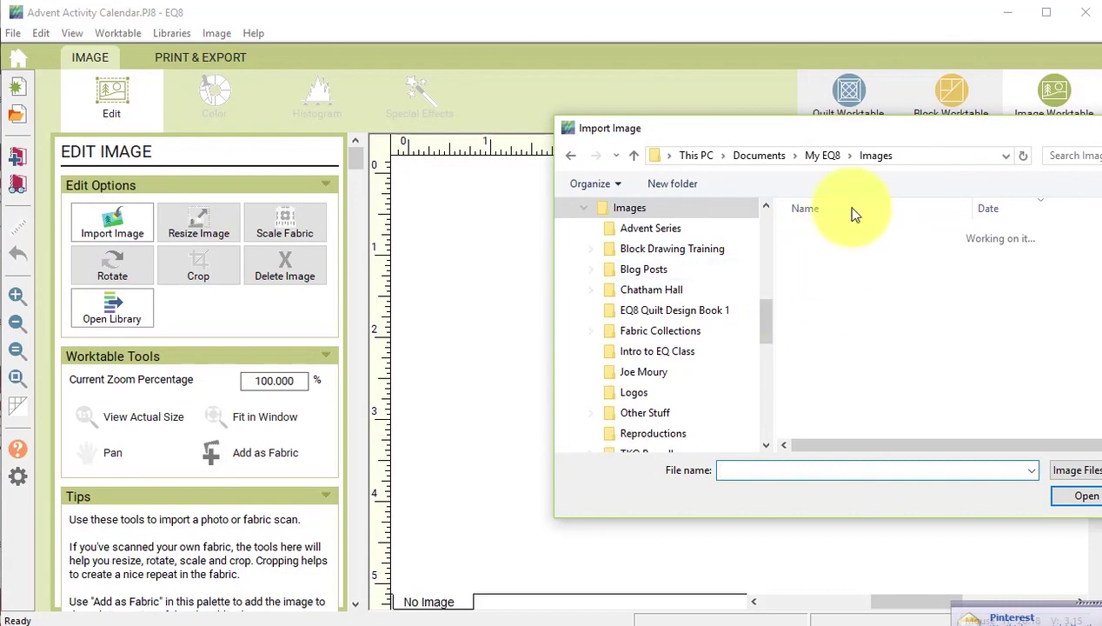
drag(903, 137, 692, 133)
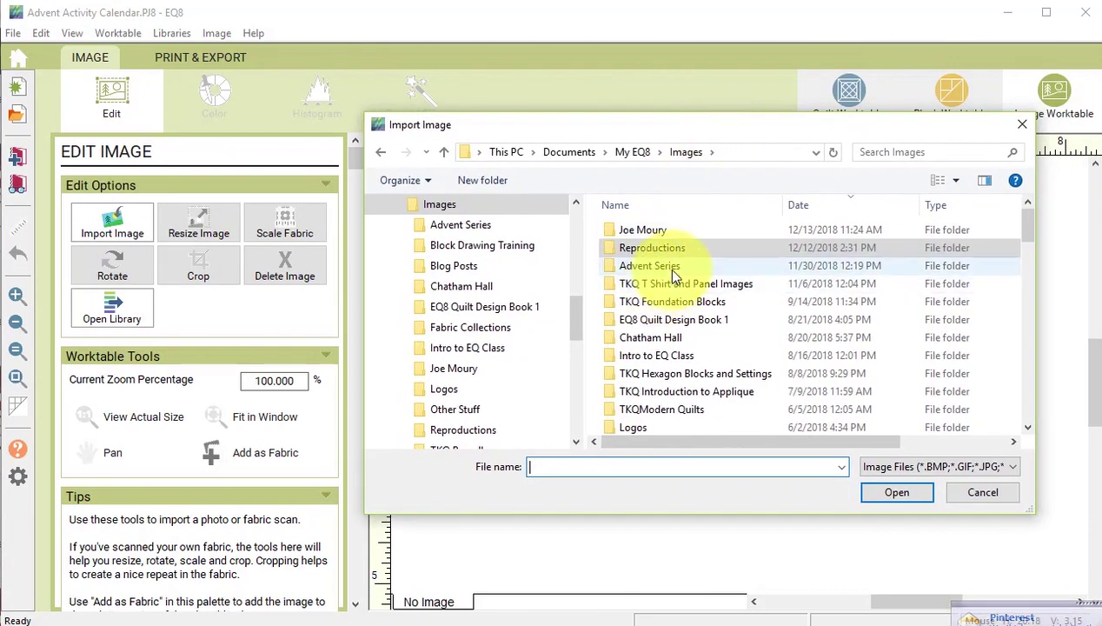
double_click(701, 265)
drag(1029, 233, 1030, 372)
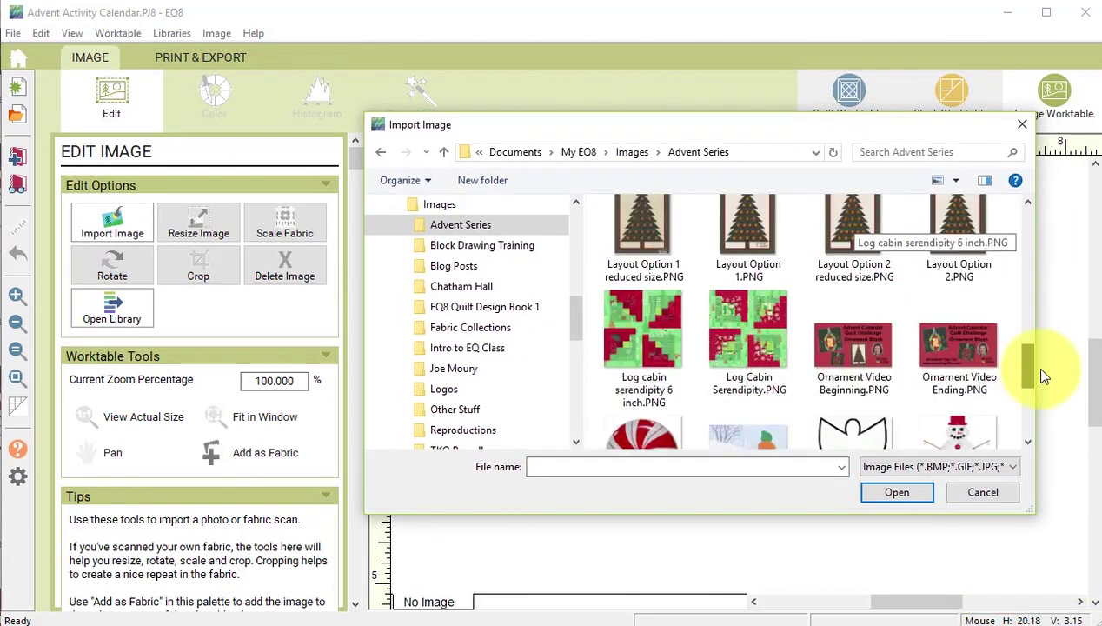
click(744, 331)
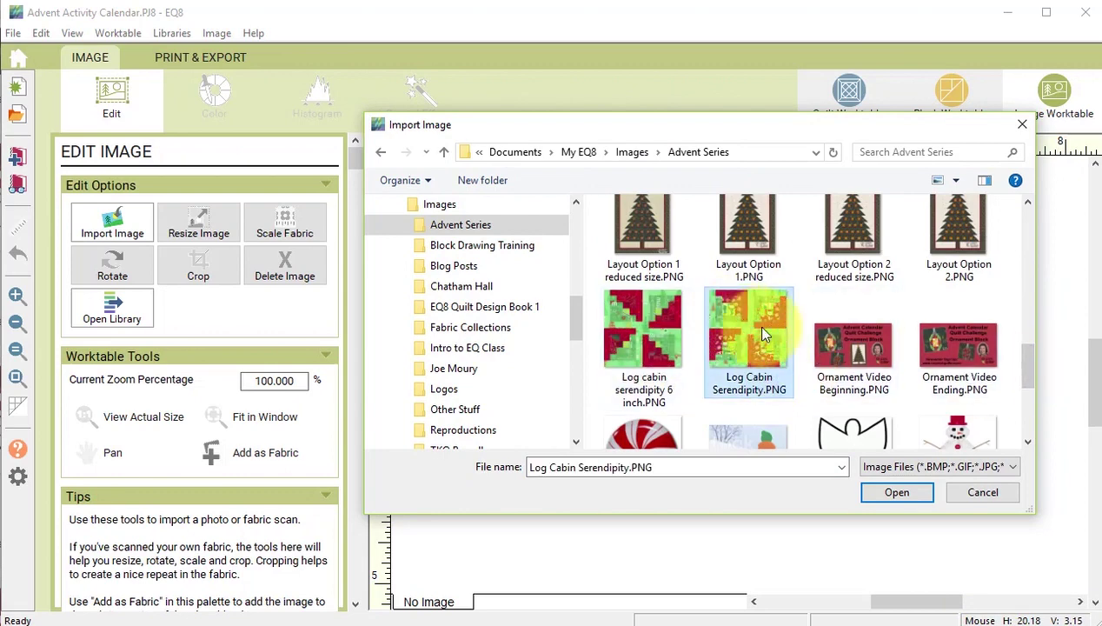
click(899, 494)
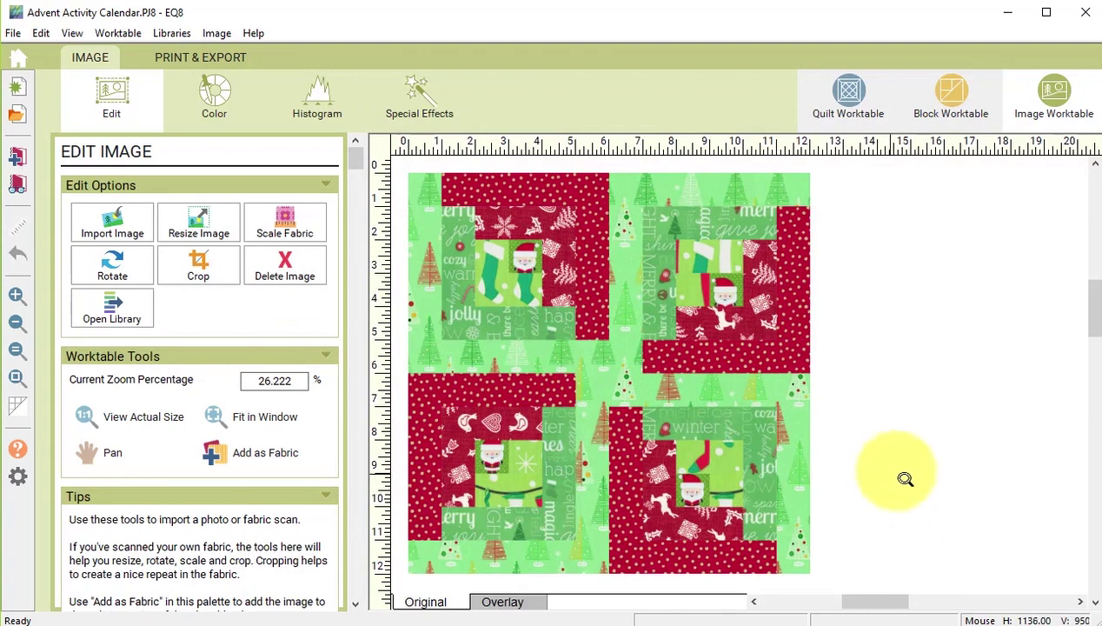
- Scale the imported image as fabric with a measured distance of 2 inches
click(288, 225)
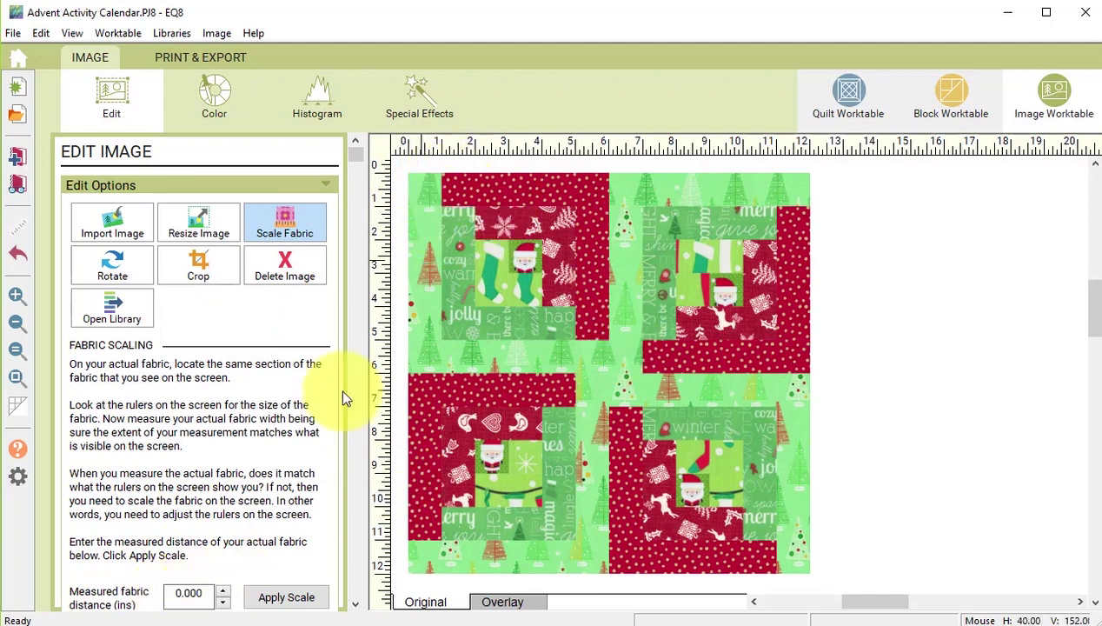
click(170, 592)
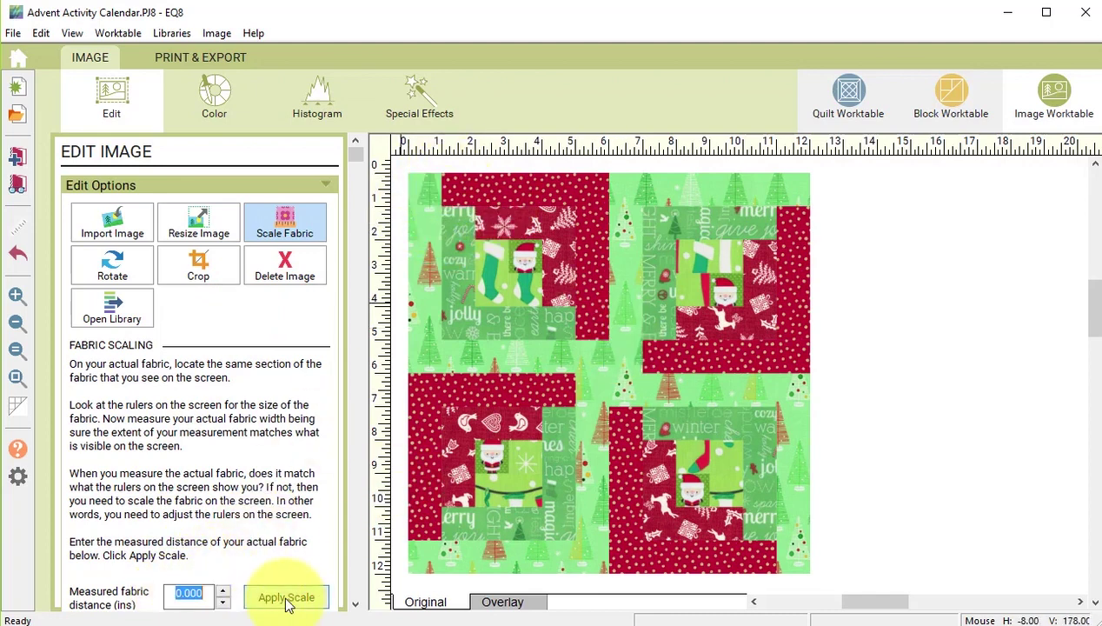
text(2)
click(287, 600)
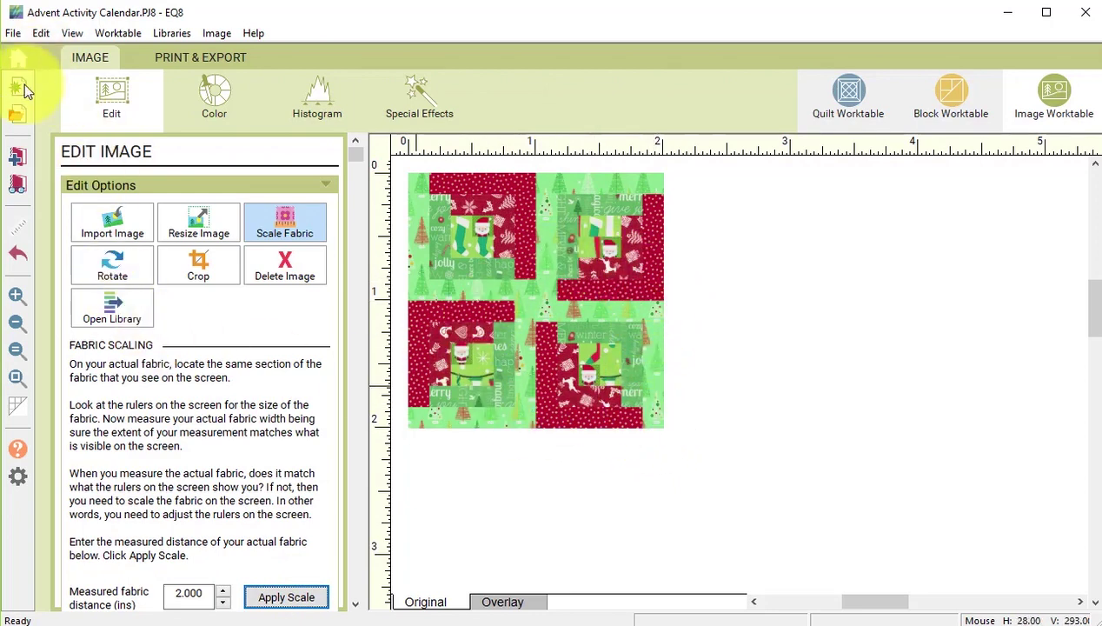
- Save the scaled log cabin image to the Project Sketchbook and add it as a fabric
click(19, 164)
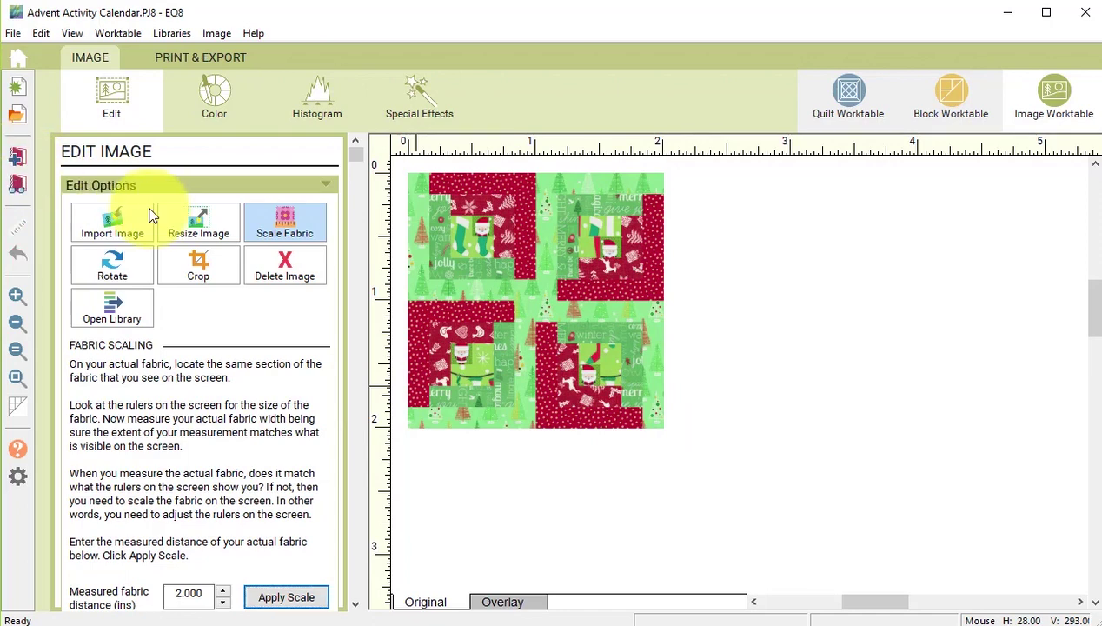
drag(358, 163, 369, 448)
click(282, 475)
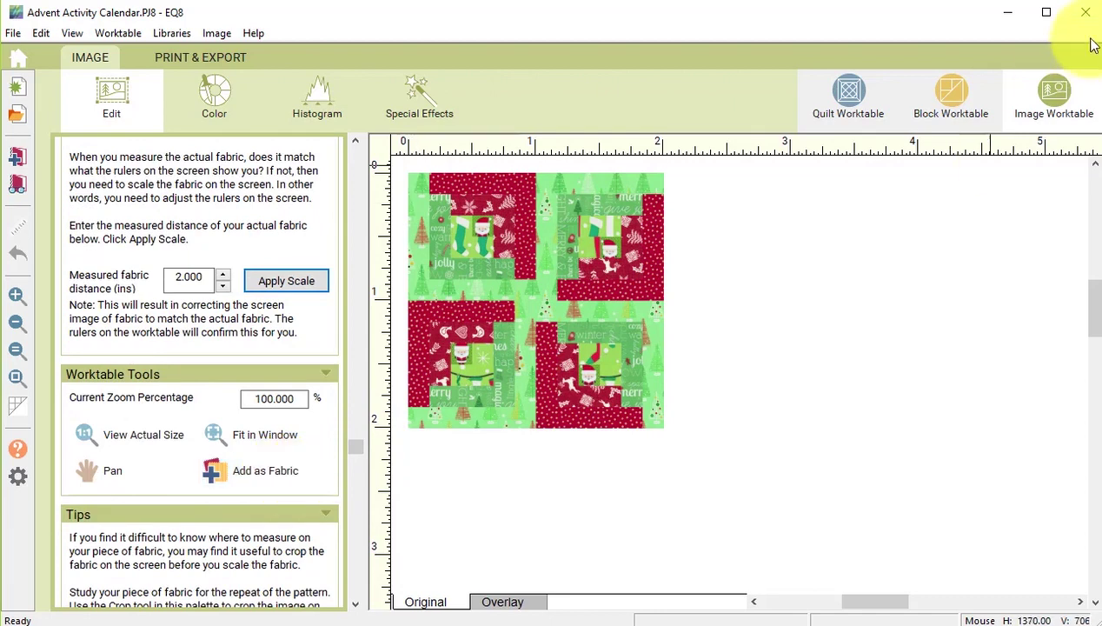
- Open the uncolored stocking applique block from the Project Sketchbook for editing on the Block Worktable
click(19, 190)
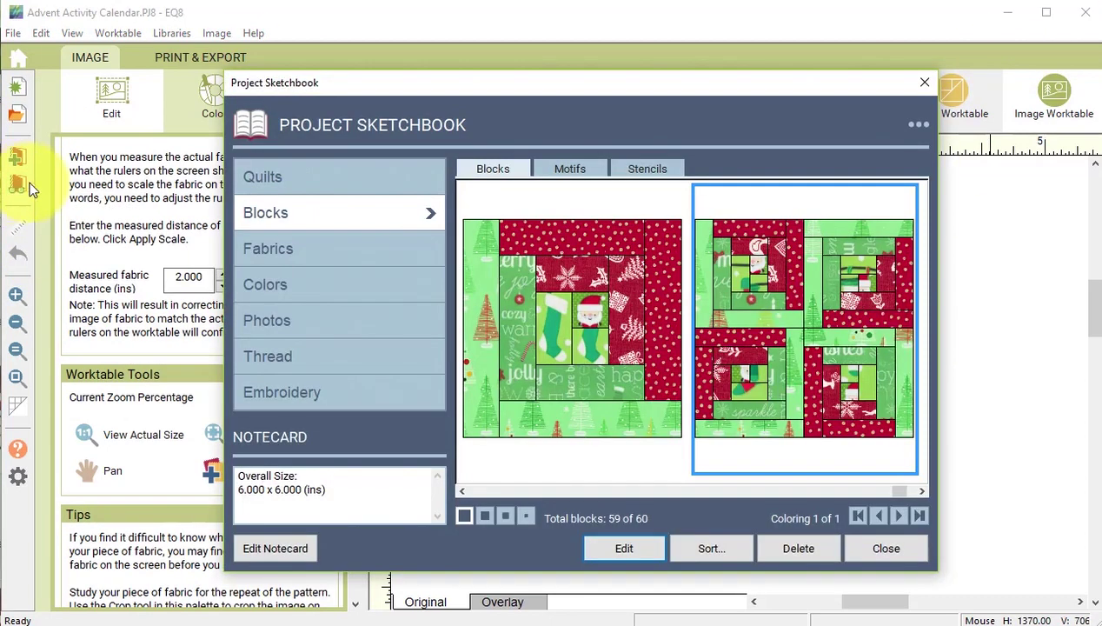
scroll(556, 391, up, 1)
click(578, 320)
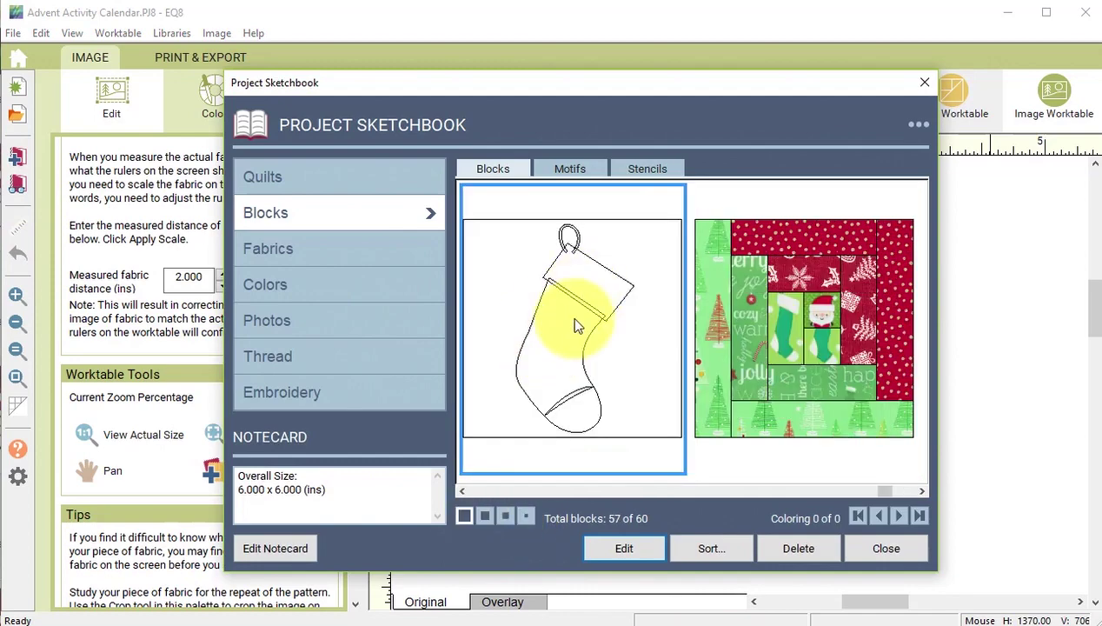
click(628, 549)
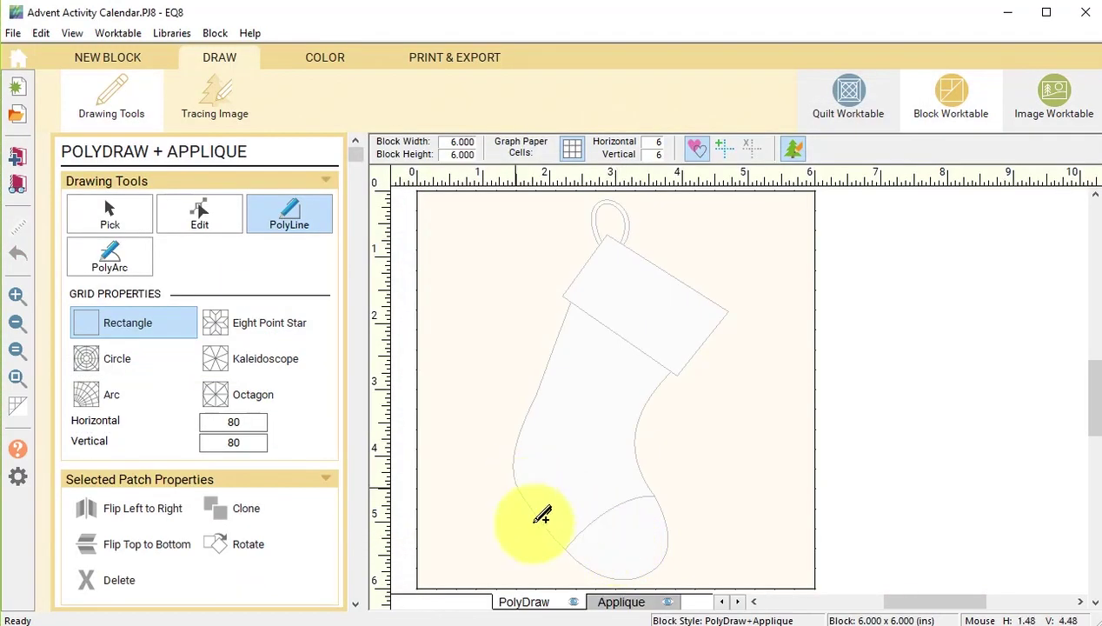
- Paint the stocking's body with the newly added log cabin block fabric
click(323, 58)
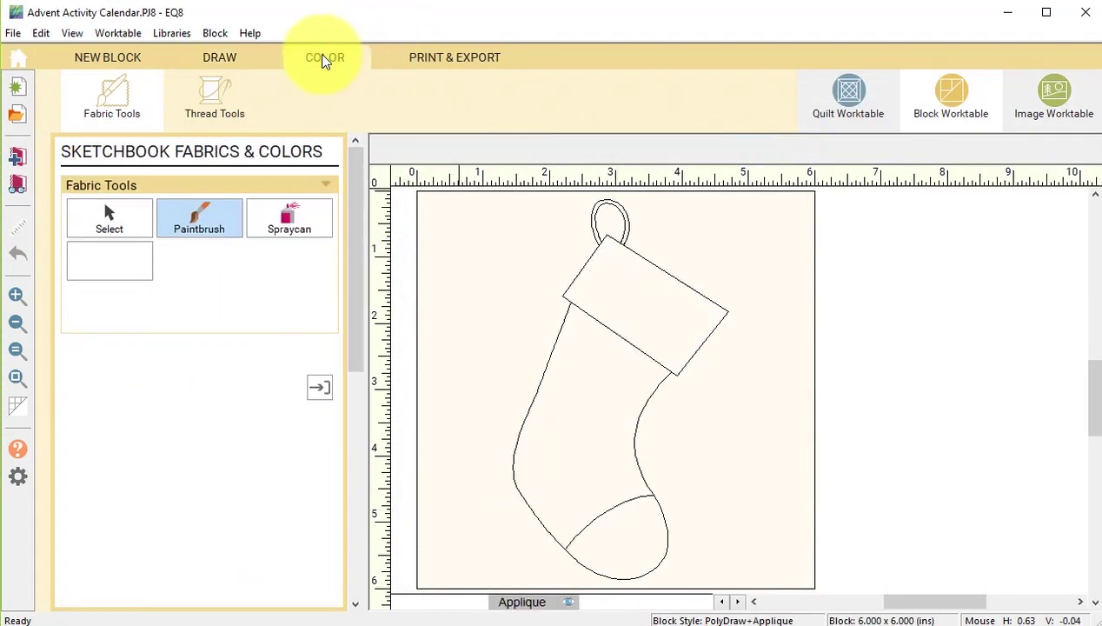
drag(228, 581, 337, 583)
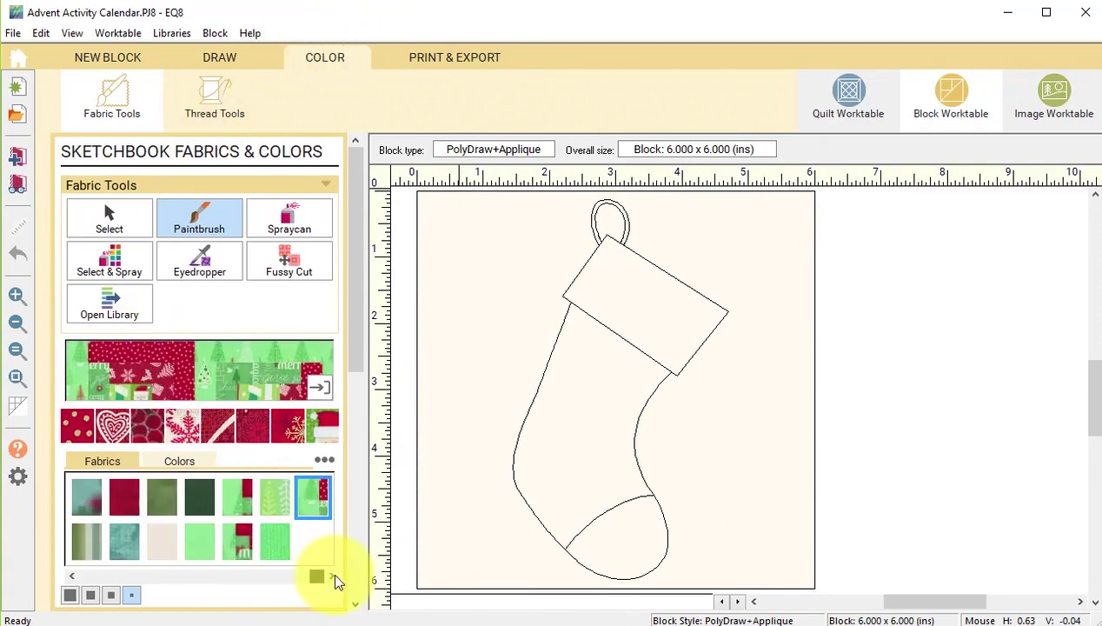
click(579, 398)
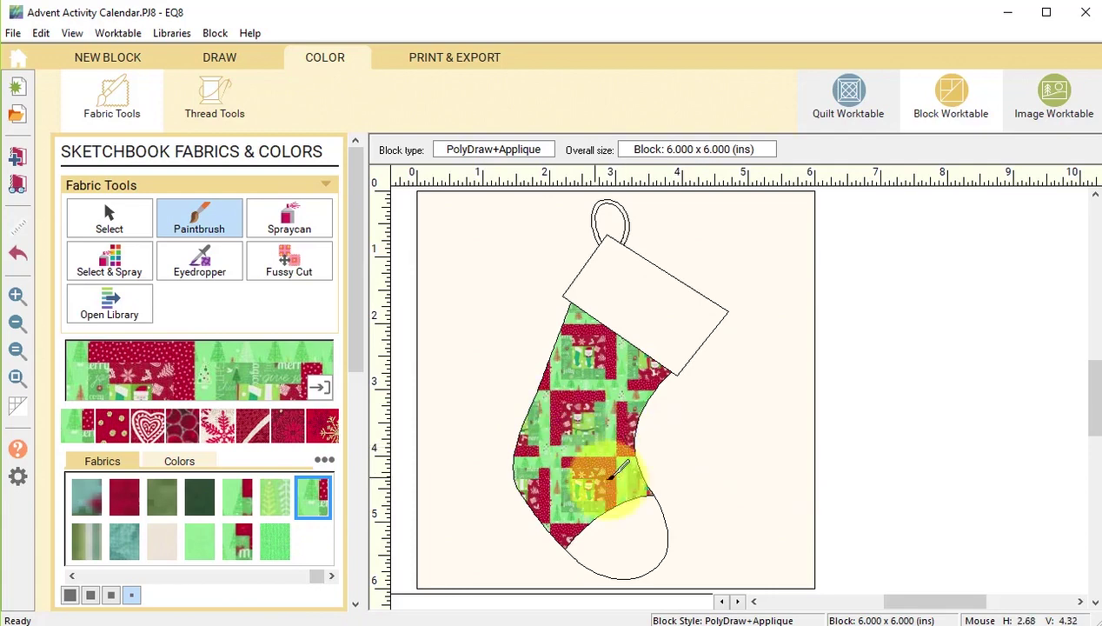
- Paint the background dark green, the stocking's cuff and toe gold plaid, and the hanging loop with a light green leaf print
click(457, 393)
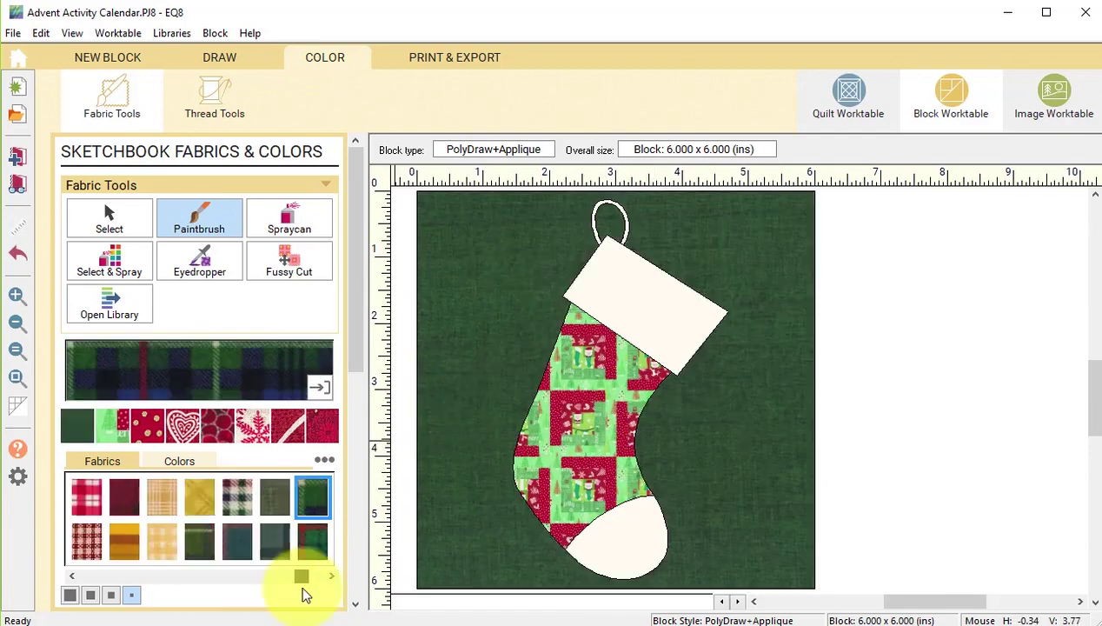
click(643, 296)
click(617, 535)
click(275, 497)
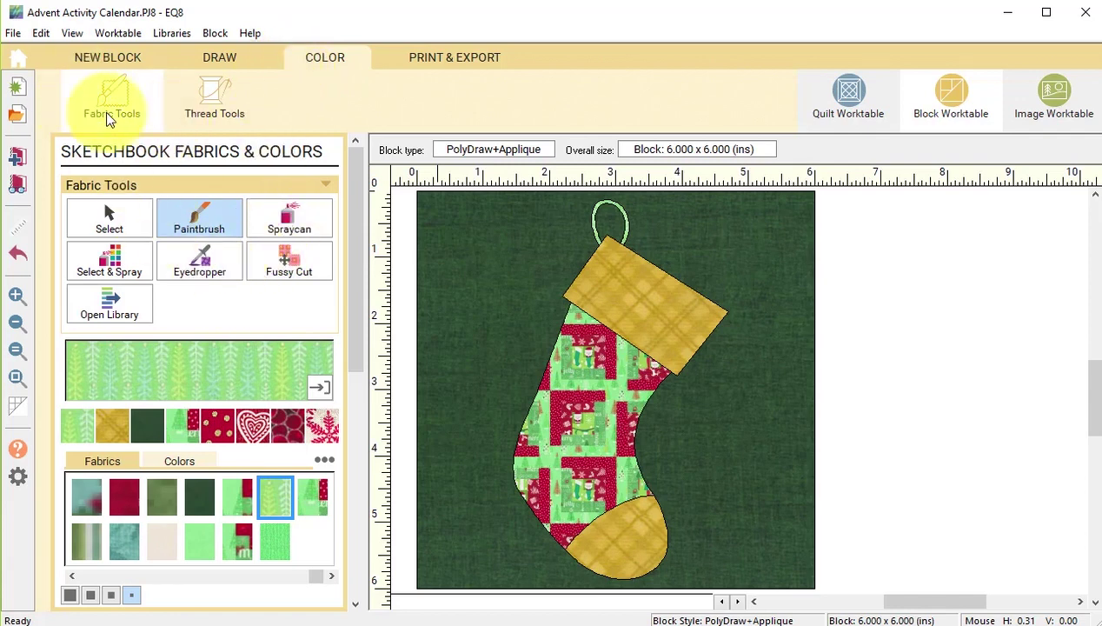
- Open the Alphabet set under 06 Motifs in the EQ Block Library
click(109, 58)
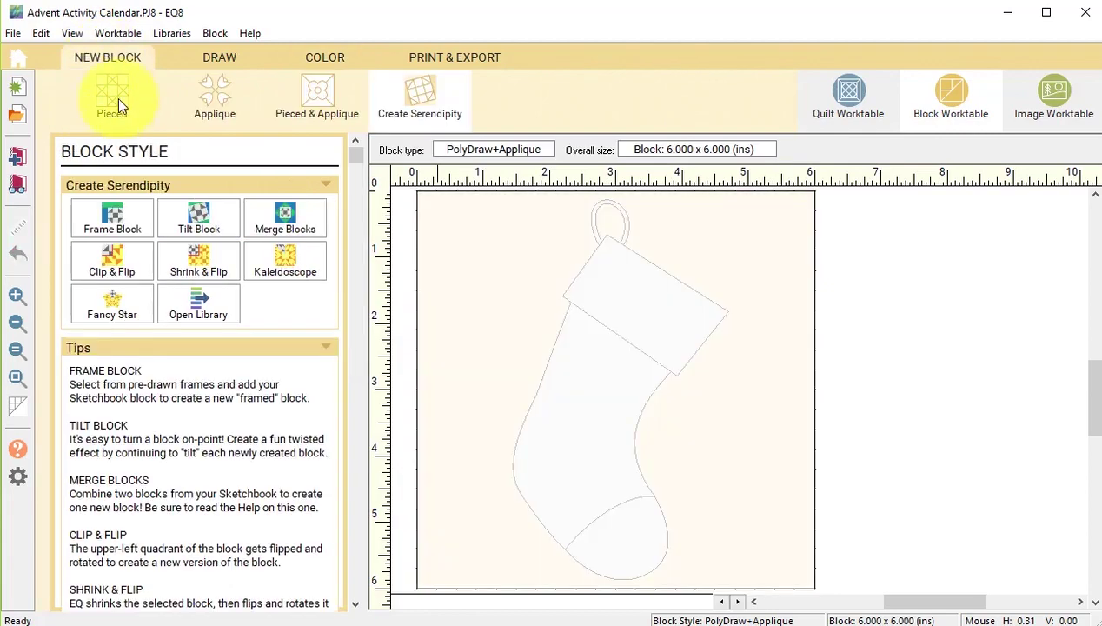
click(200, 306)
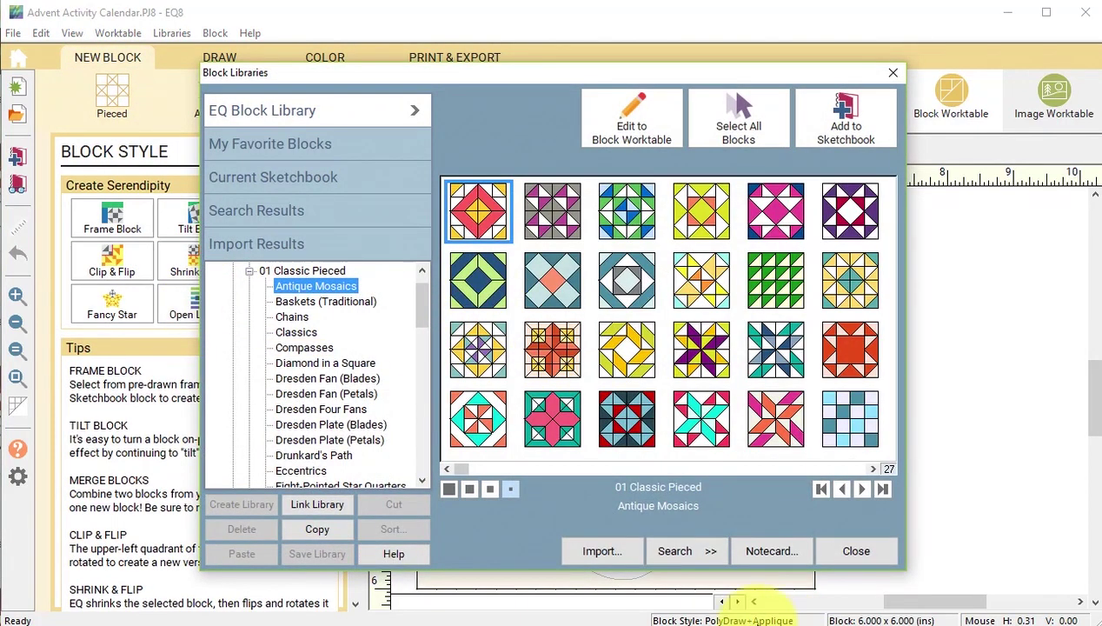
click(249, 272)
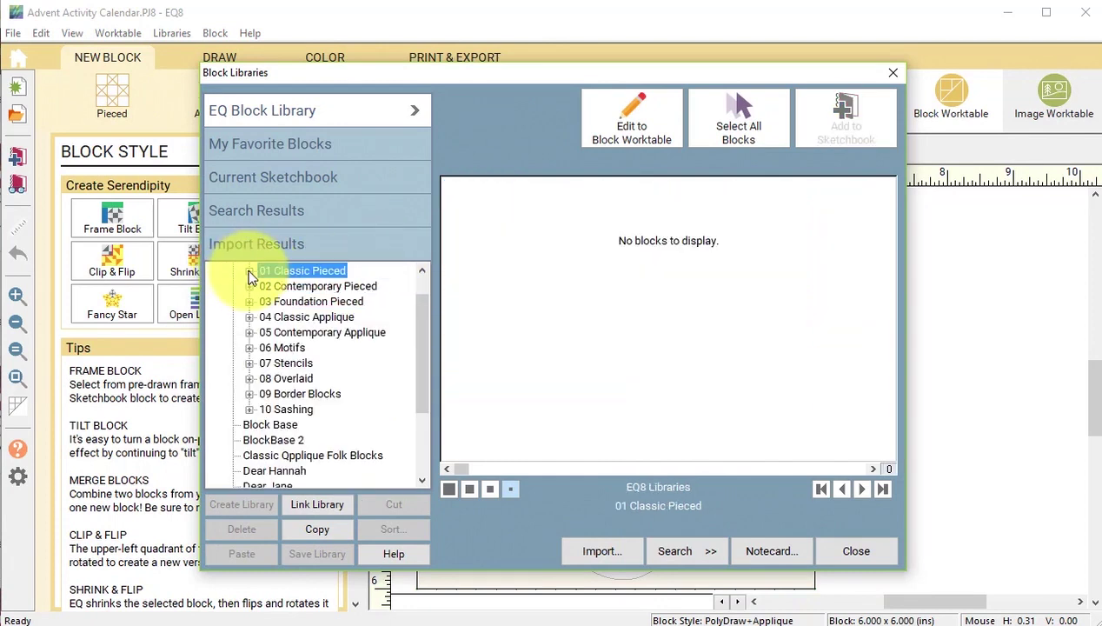
click(250, 347)
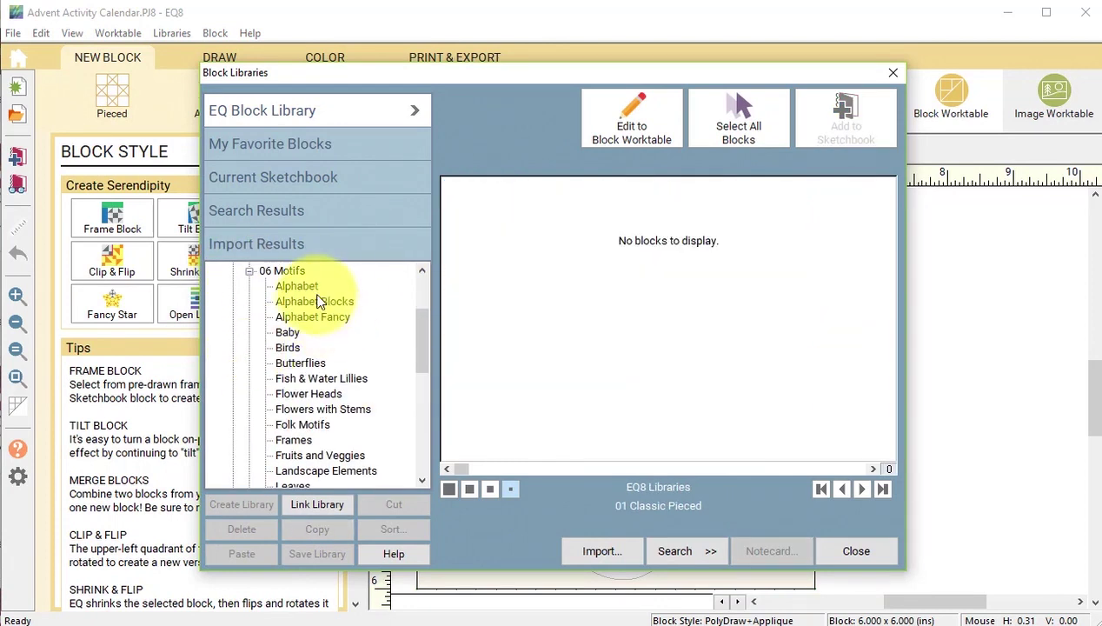
click(306, 288)
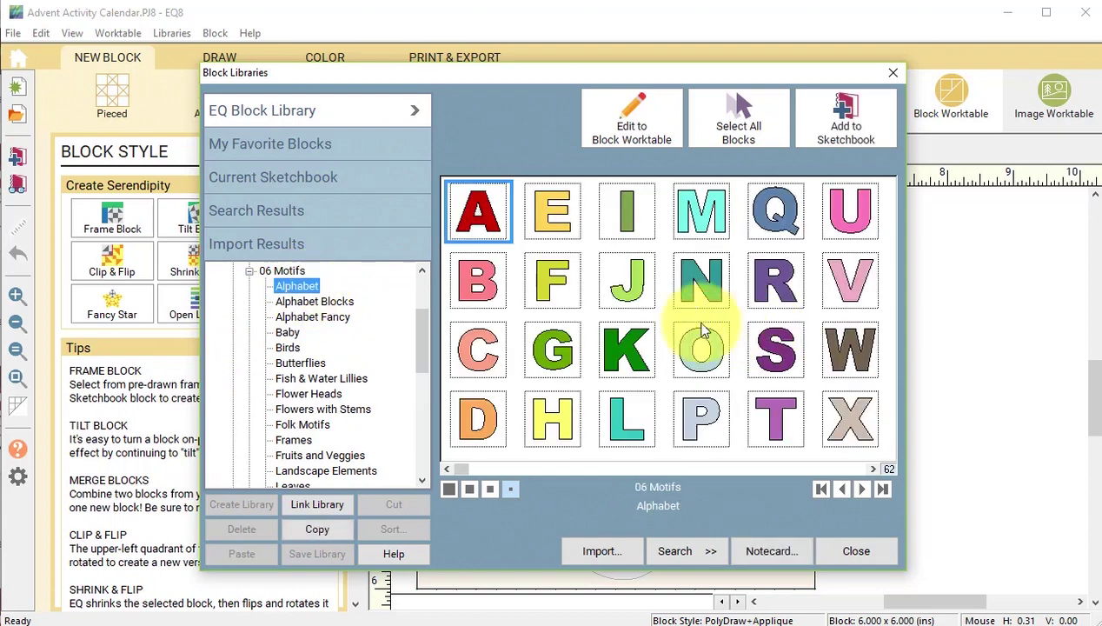
- Add the uppercase K and lowercase a, r and i motifs to the Project Sketchbook and close the library
click(637, 357)
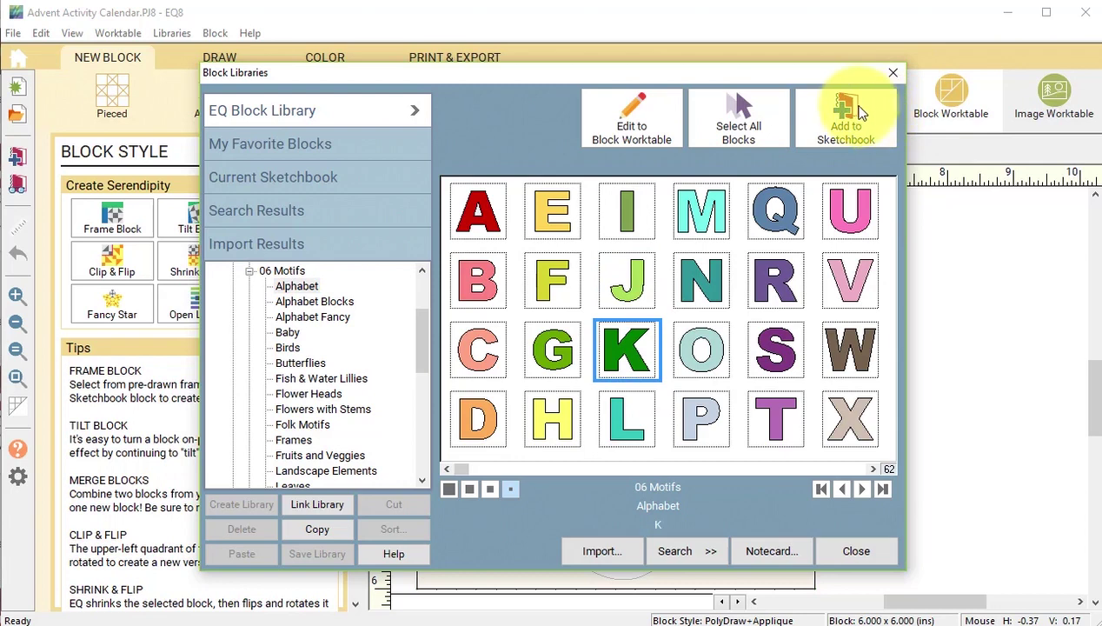
click(848, 117)
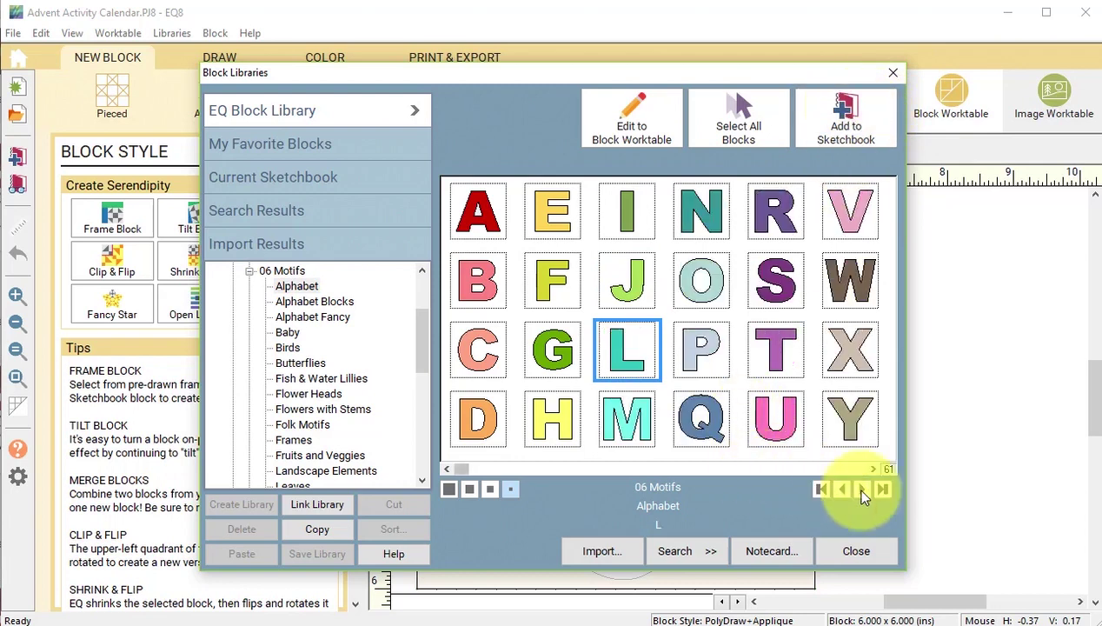
click(642, 300)
drag(462, 468, 696, 469)
click(846, 118)
click(553, 280)
click(826, 122)
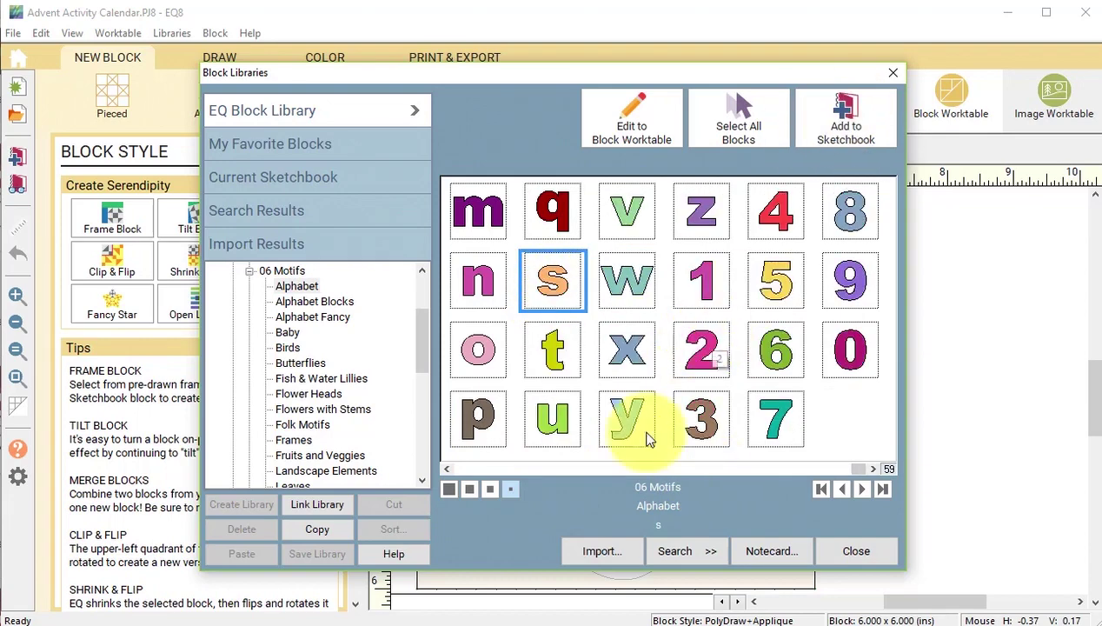
click(446, 468)
click(446, 469)
click(553, 213)
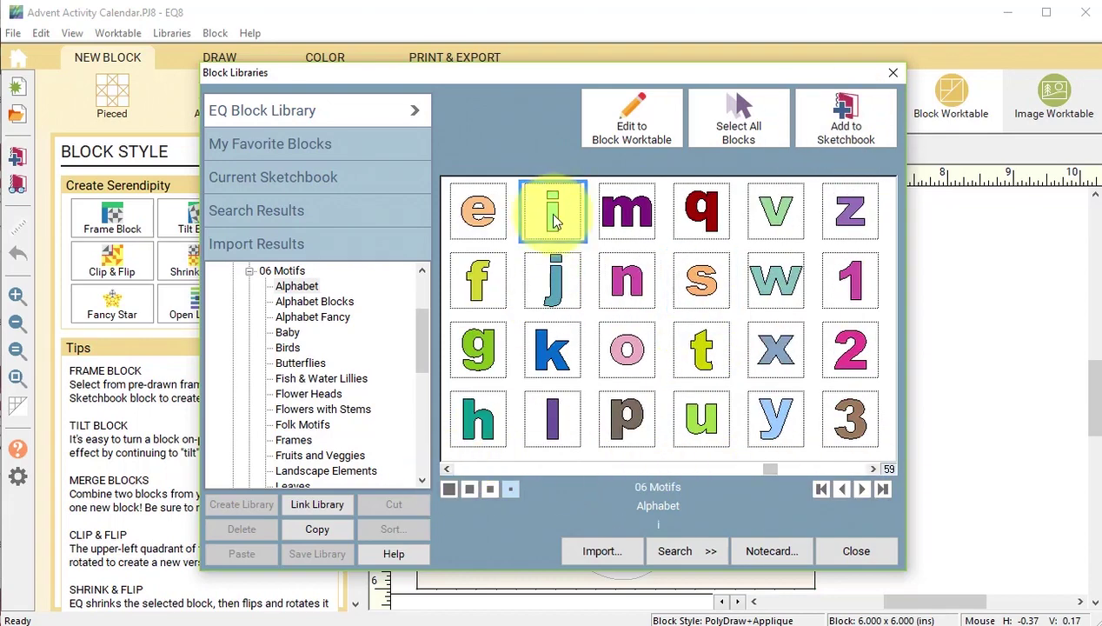
click(846, 117)
click(856, 551)
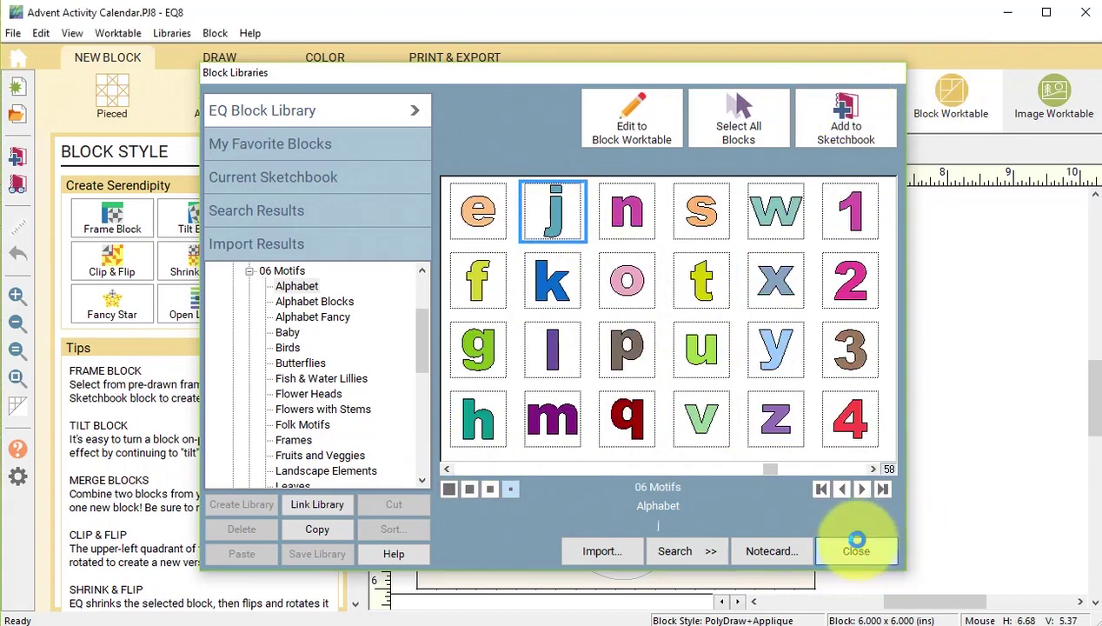
- Open the uppercase K motif from the Project Sketchbook for editing and copy its letter shape
click(20, 185)
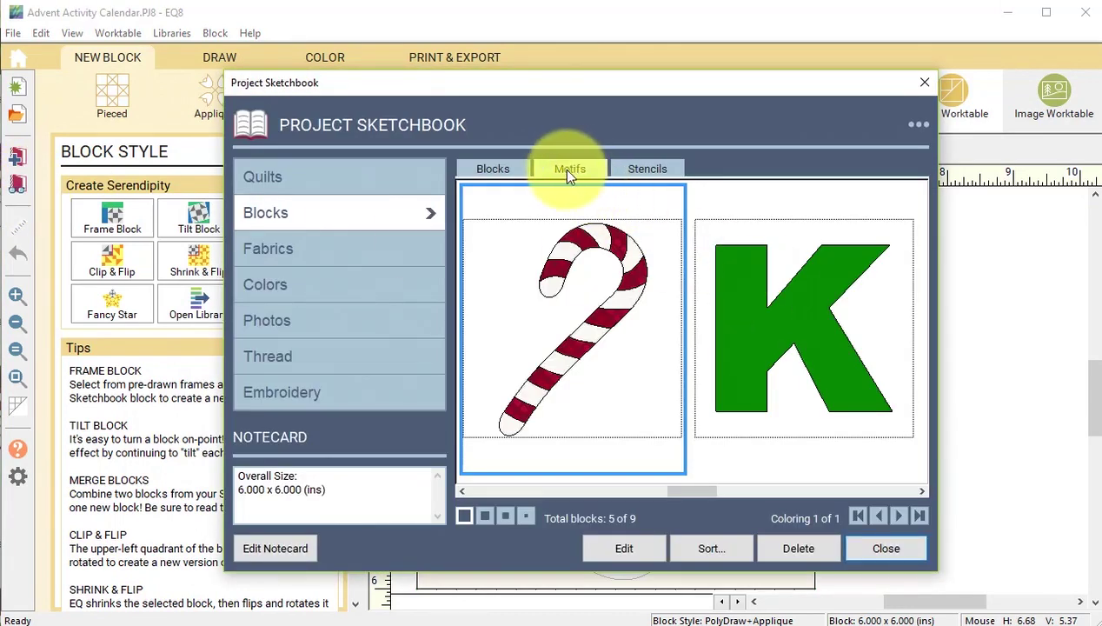
click(778, 374)
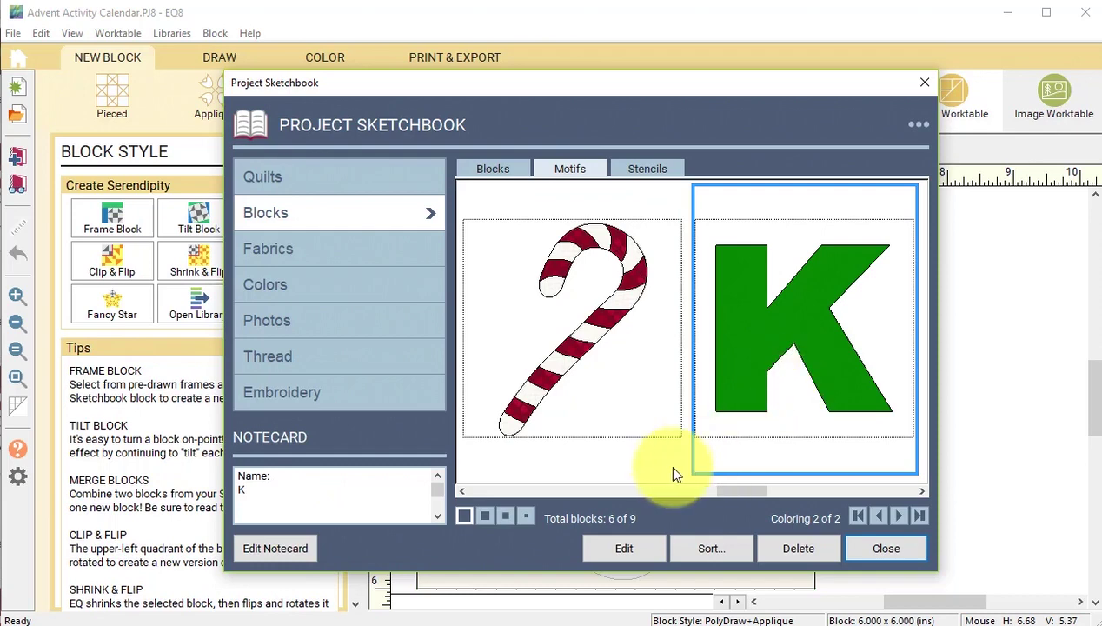
click(639, 549)
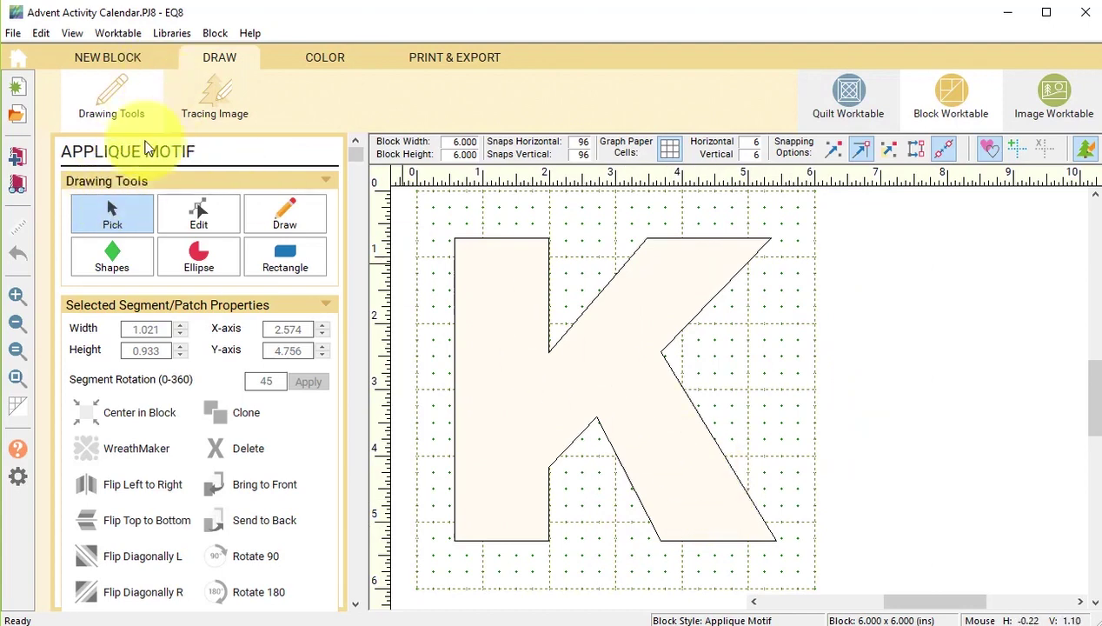
click(574, 328)
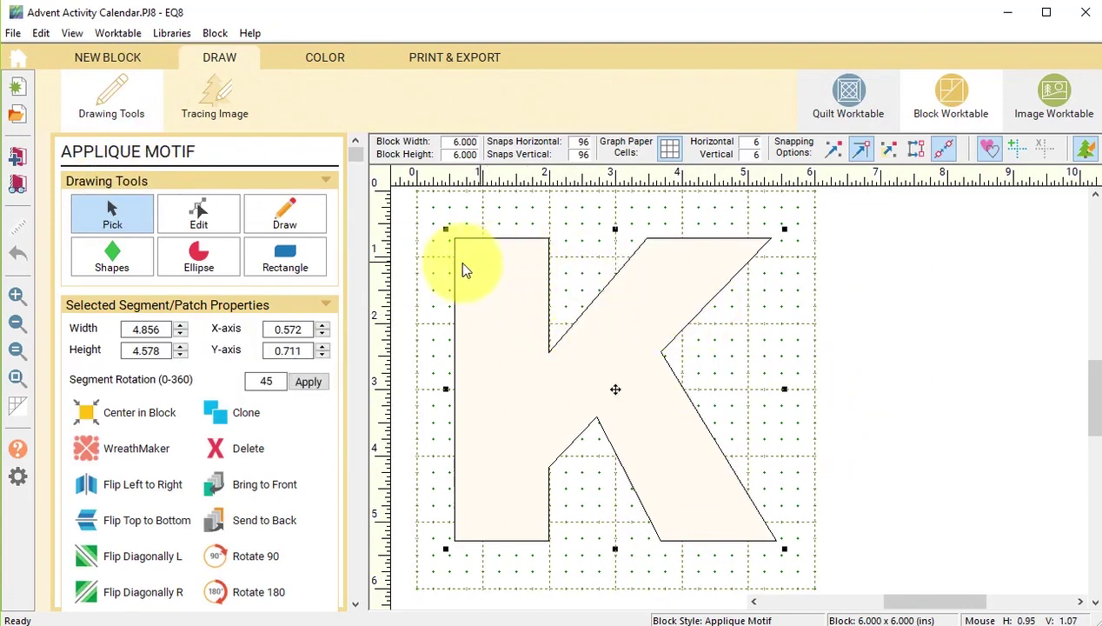
click(41, 33)
click(67, 96)
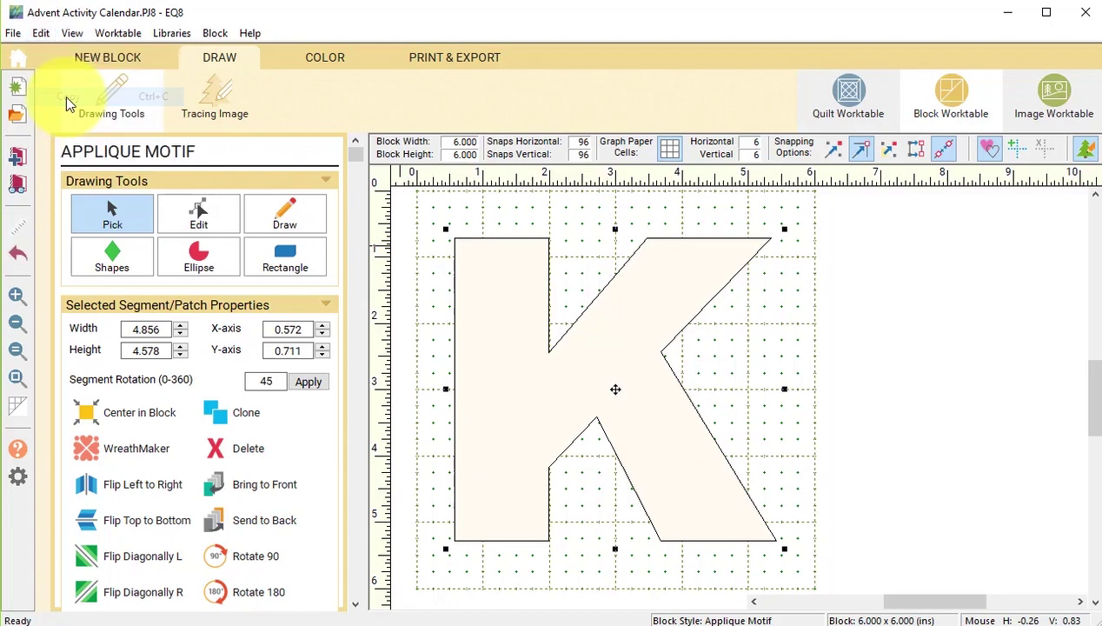
- Open the lowercase a motif from the Project Sketchbook for editing and paste the copied K into it
click(18, 184)
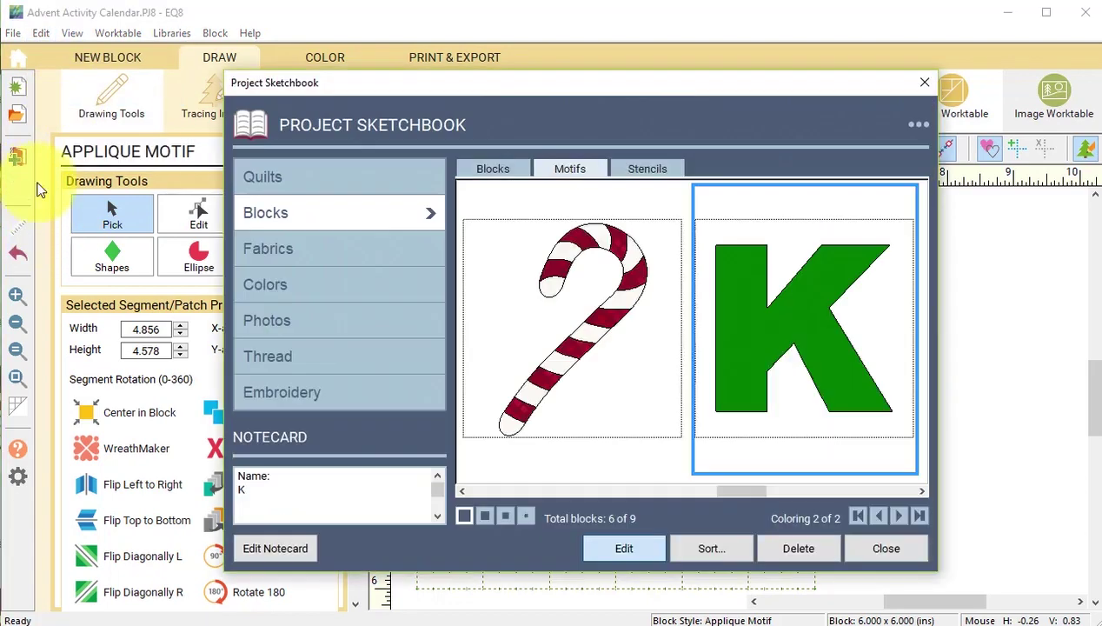
click(922, 491)
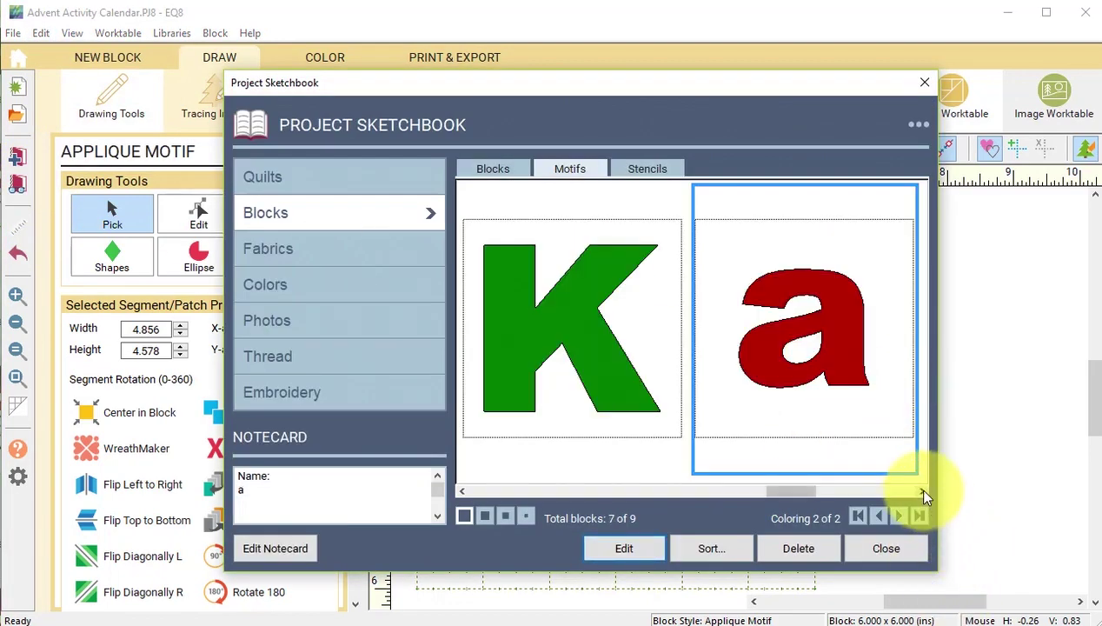
click(922, 491)
click(617, 357)
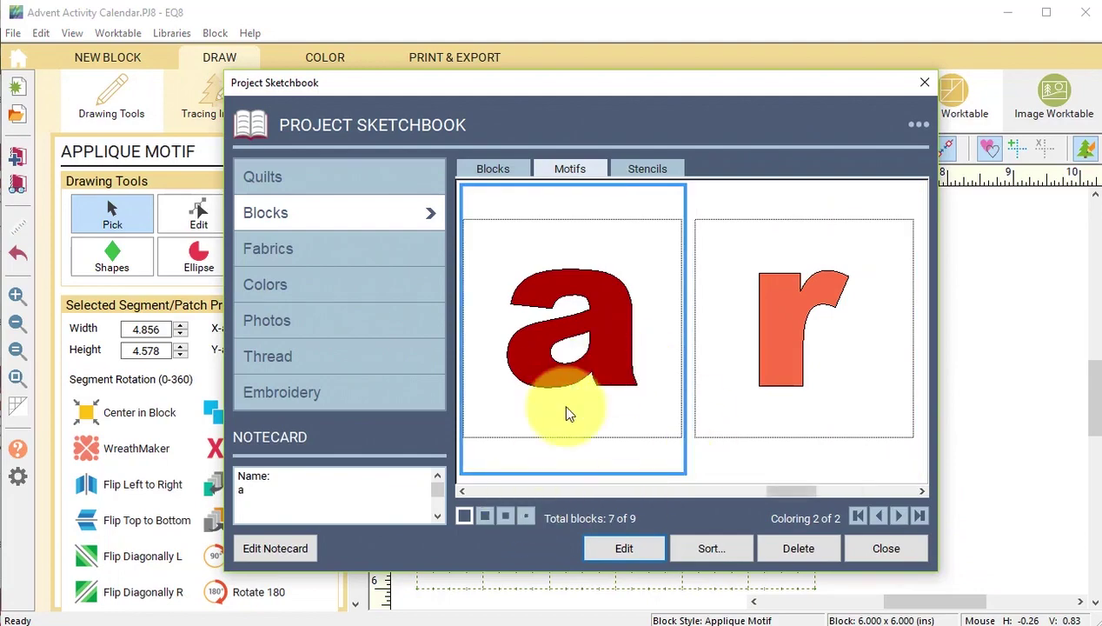
click(624, 549)
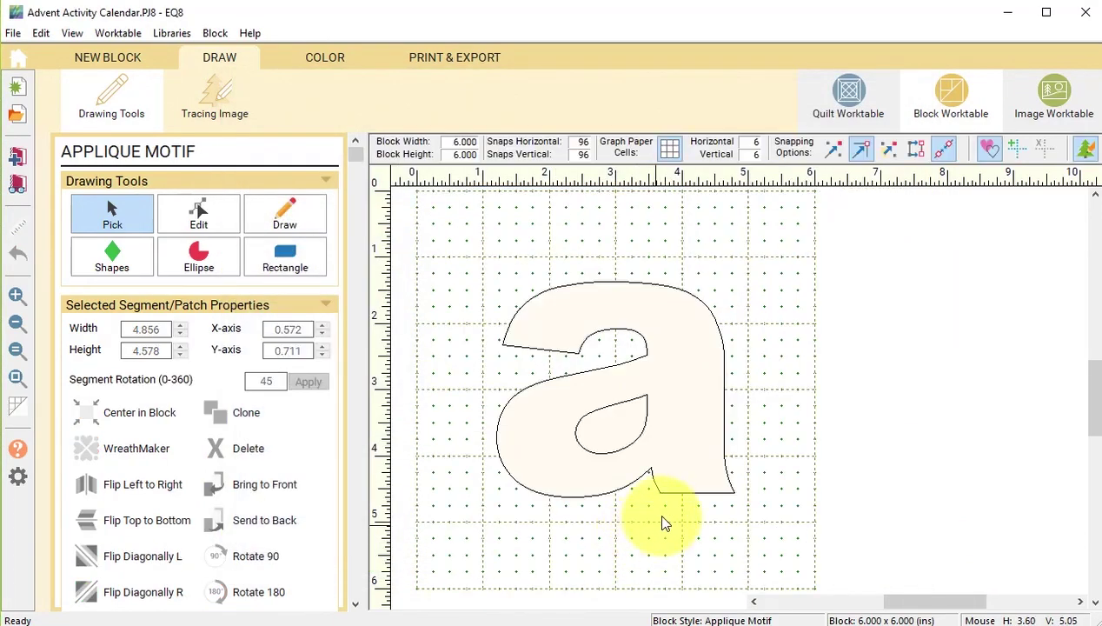
click(41, 33)
click(70, 116)
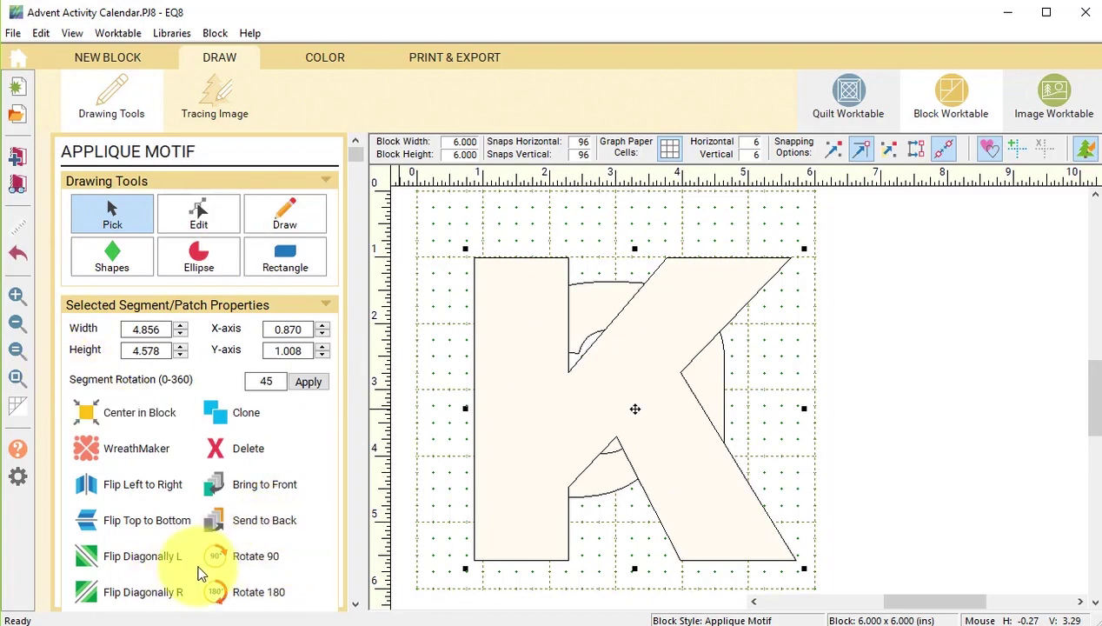
- Resize the pasted K to 20% horizontally and vertically and move it to the block's upper-left corner
scroll(204, 556, down, 3)
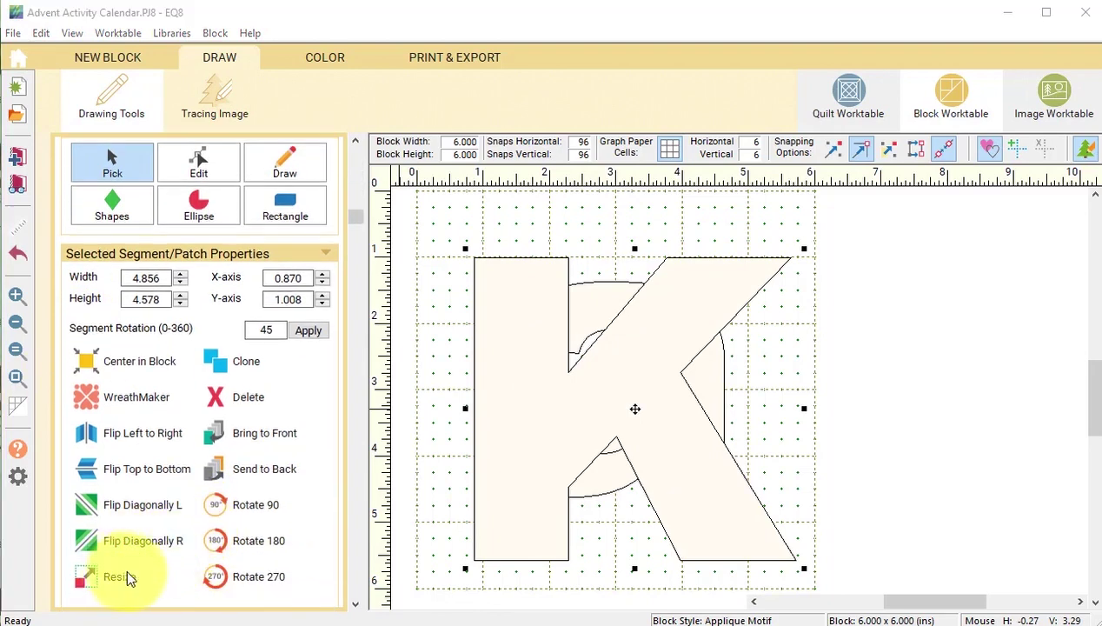
click(123, 566)
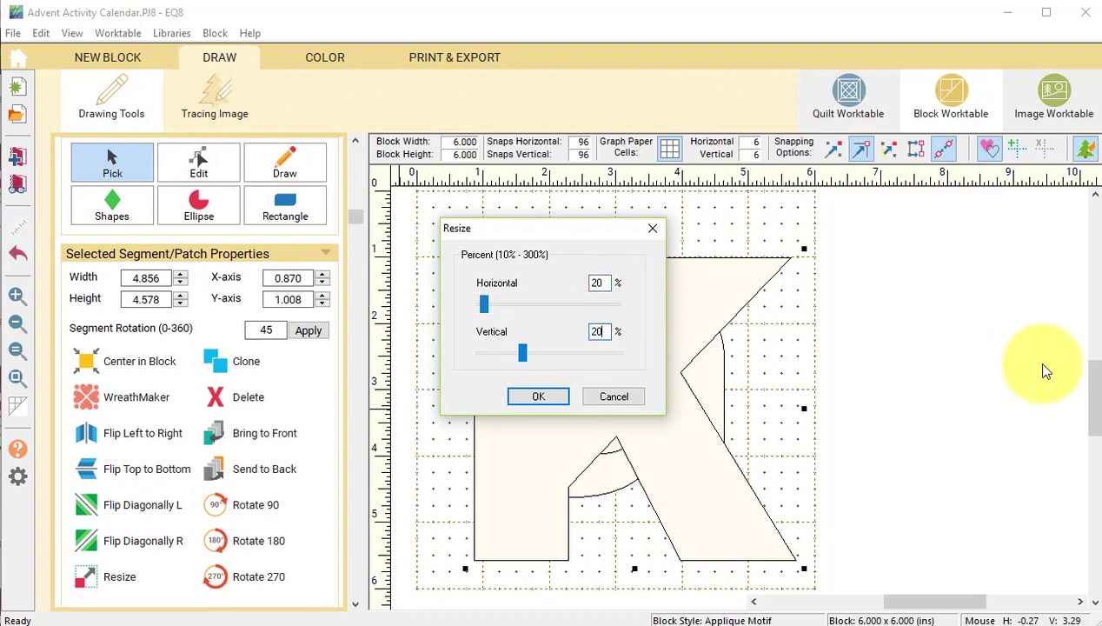
click(538, 397)
drag(622, 393, 452, 243)
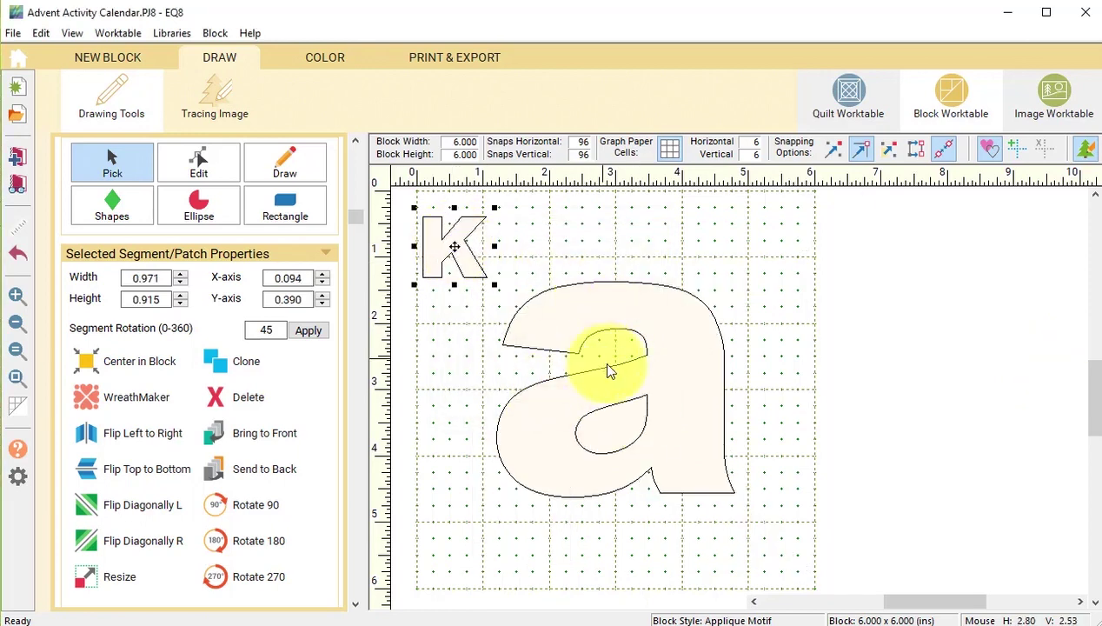
- Place the lowercase a, resized to 20% both ways, beside the K and add the combined motif to the Project Sketchbook
click(605, 372)
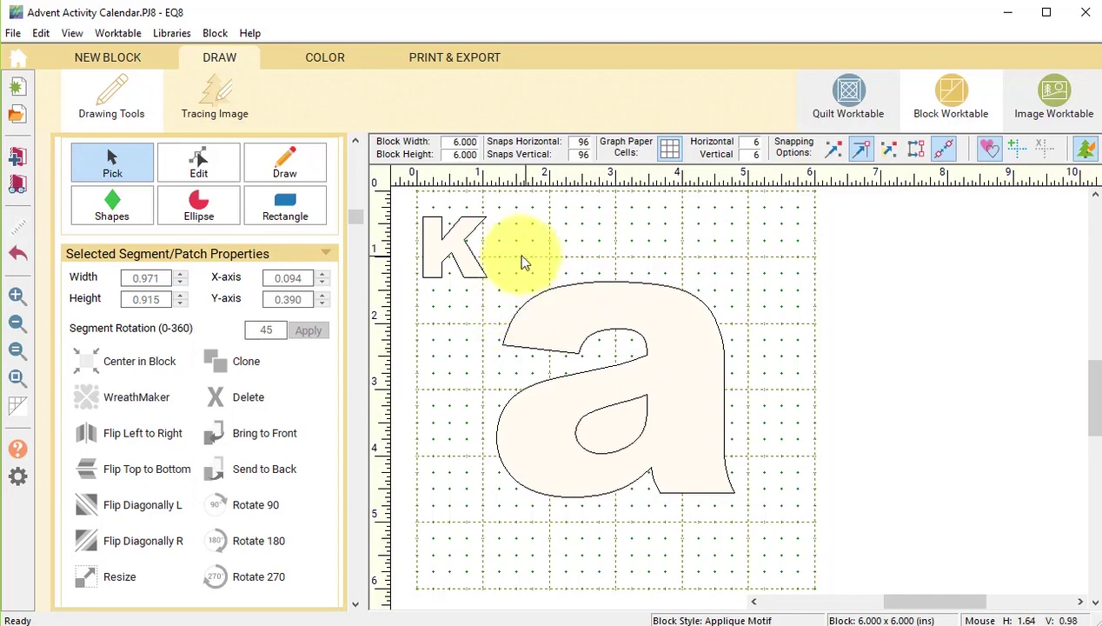
drag(500, 257, 789, 544)
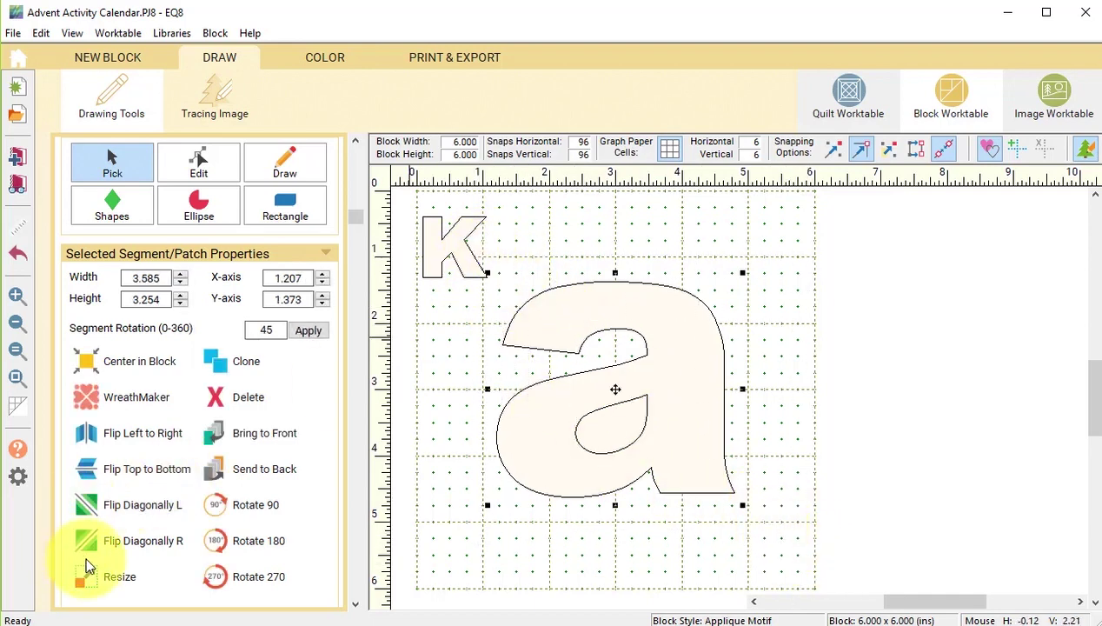
click(122, 573)
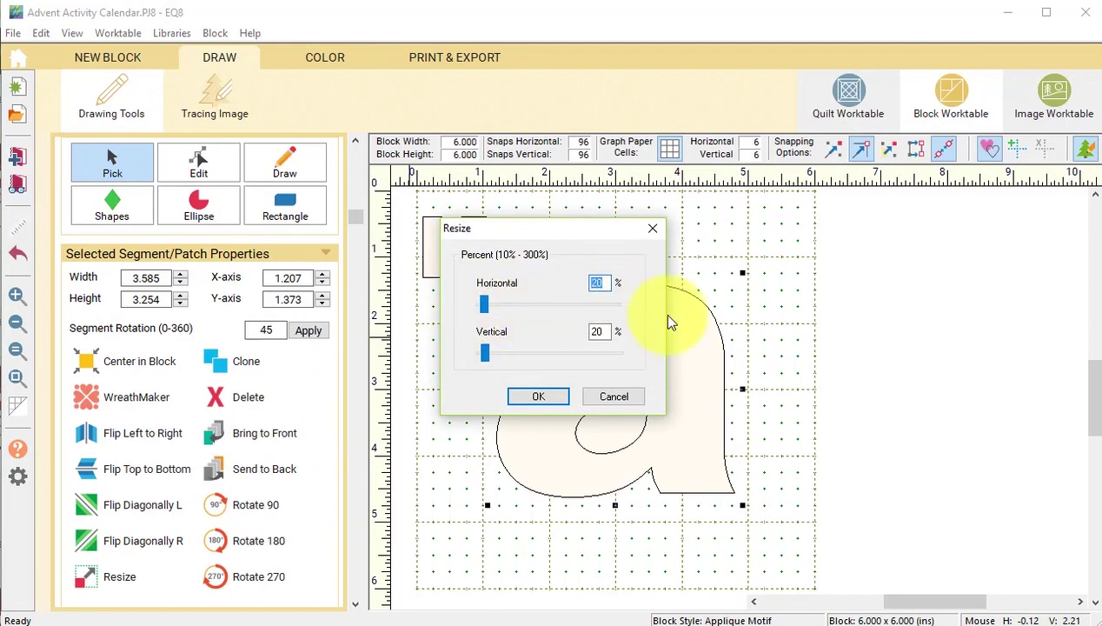
click(534, 394)
drag(613, 387, 516, 258)
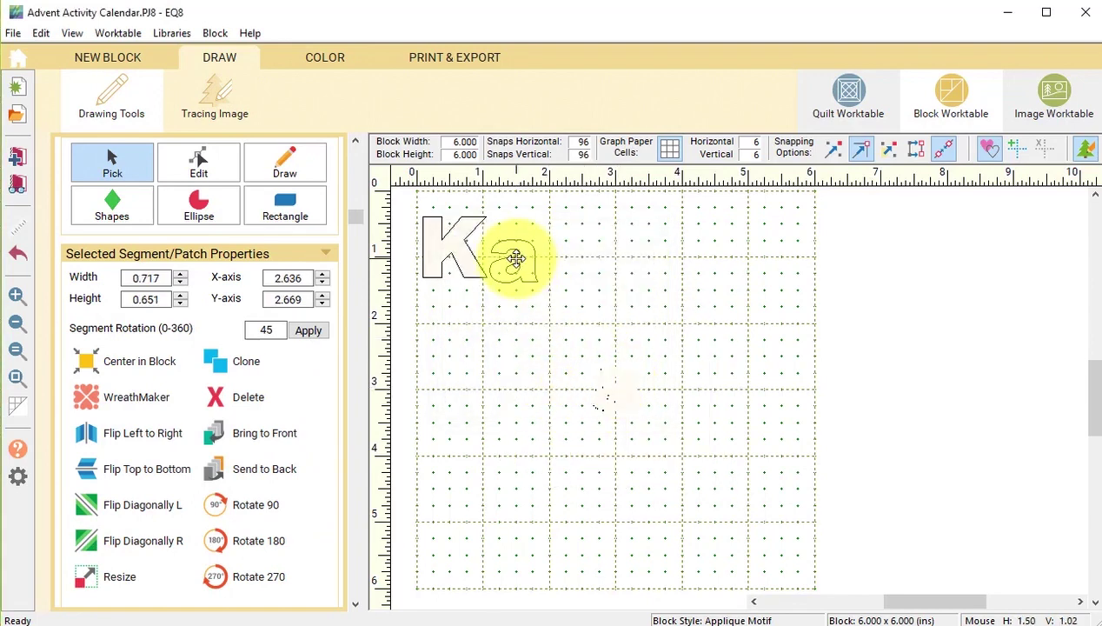
click(146, 177)
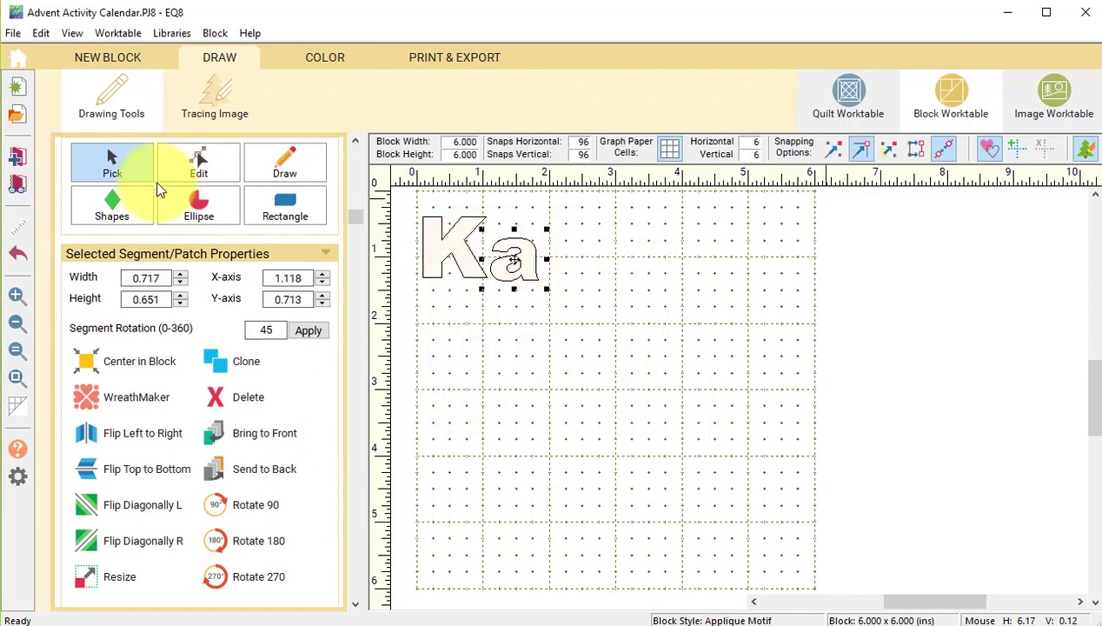
click(18, 161)
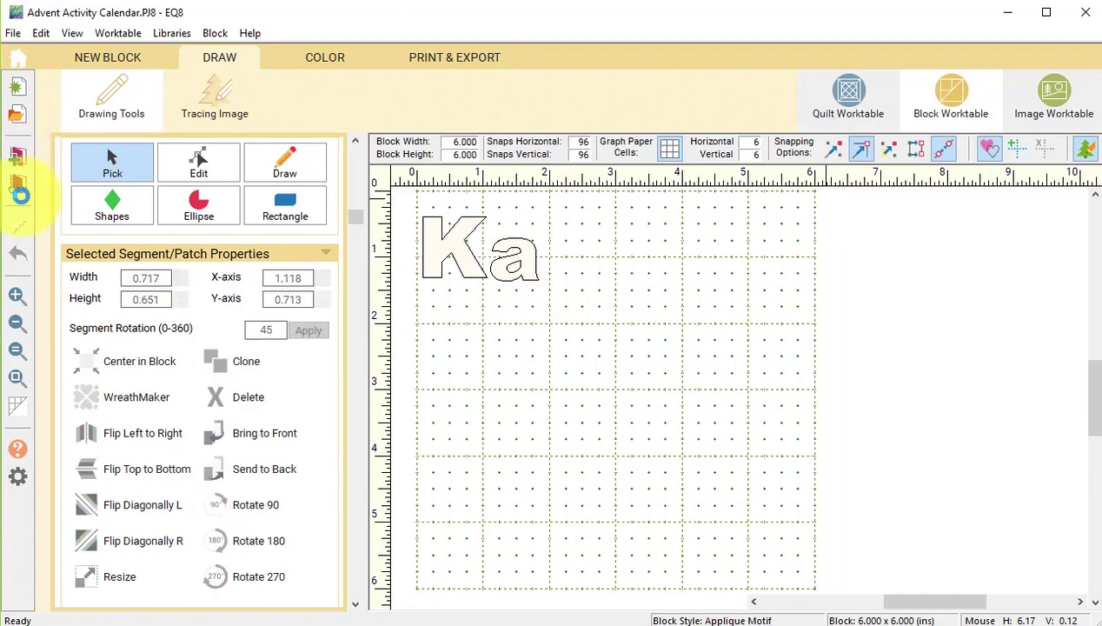
- Open the lowercase r motif from the Project Sketchbook for editing and copy its letter shape
click(18, 188)
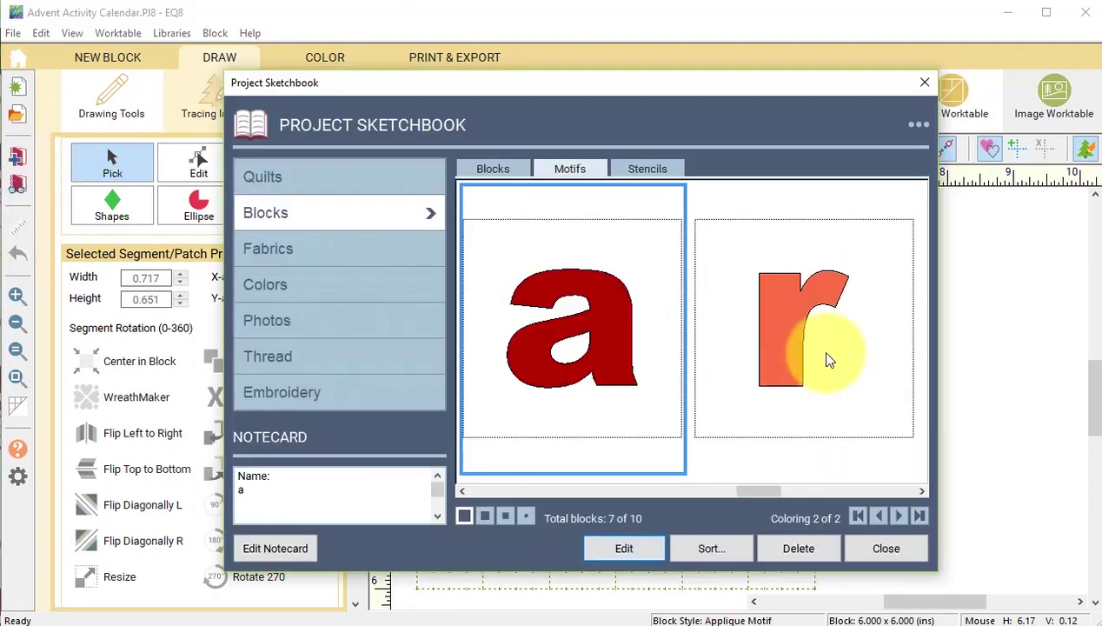
click(804, 364)
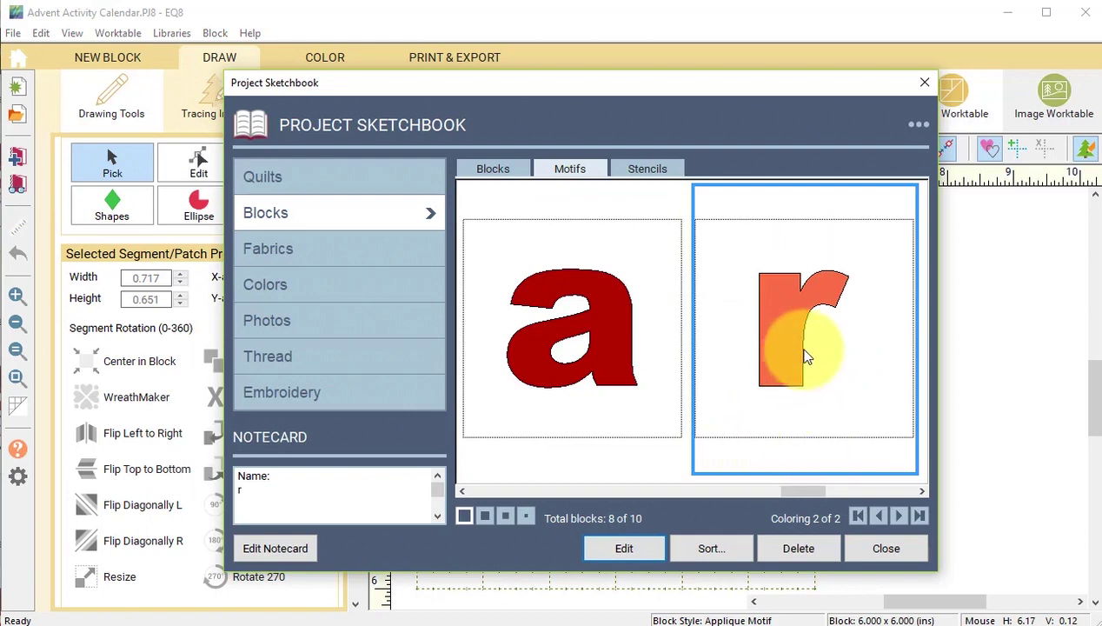
click(624, 549)
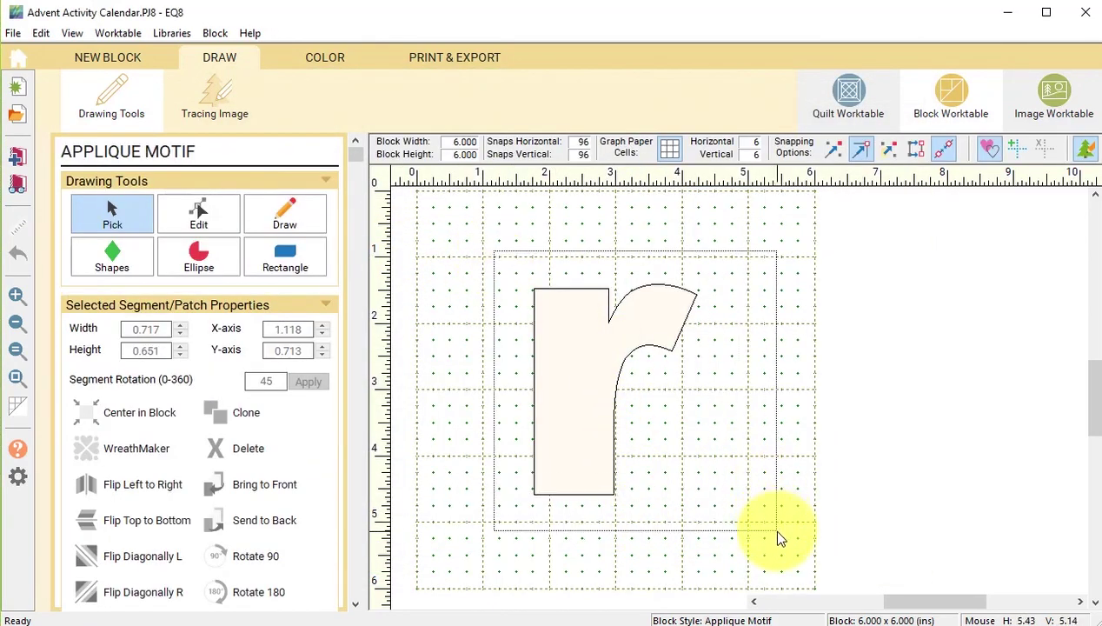
drag(774, 530, 489, 249)
click(41, 34)
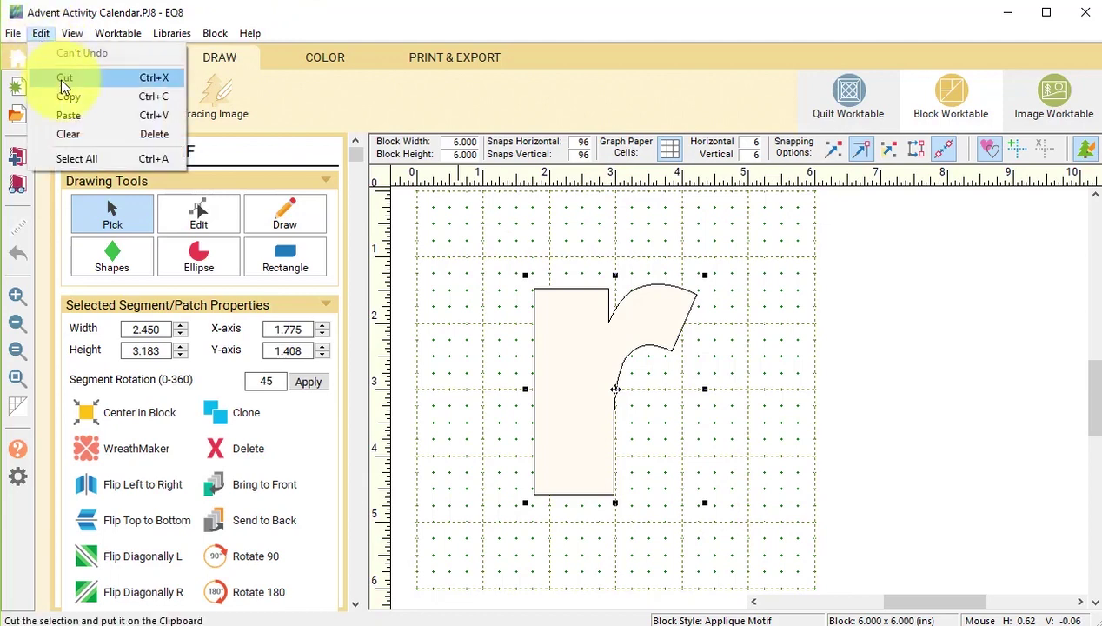
click(65, 95)
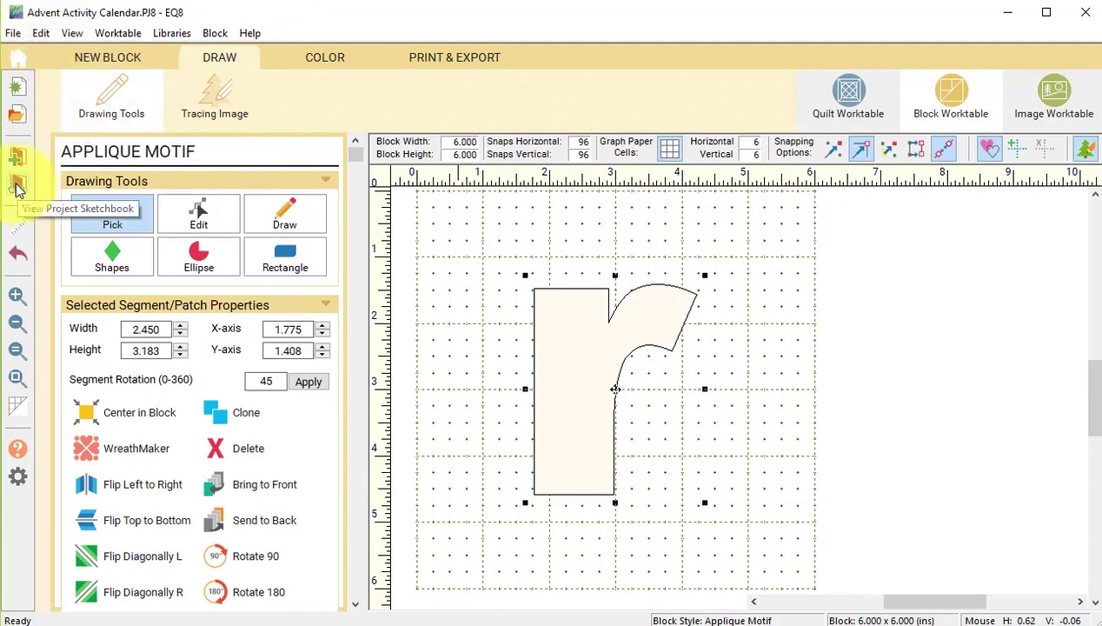
- Reopen the combined two-letter motif from the Project Sketchbook for editing and paste the copied r into it
click(17, 189)
drag(811, 494, 908, 494)
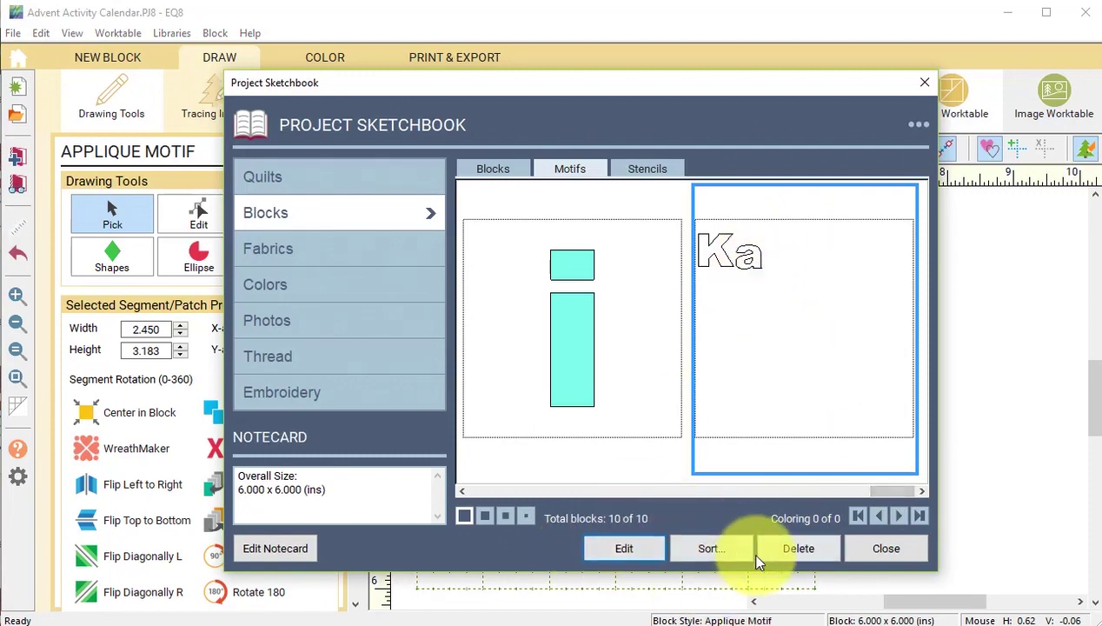
click(632, 549)
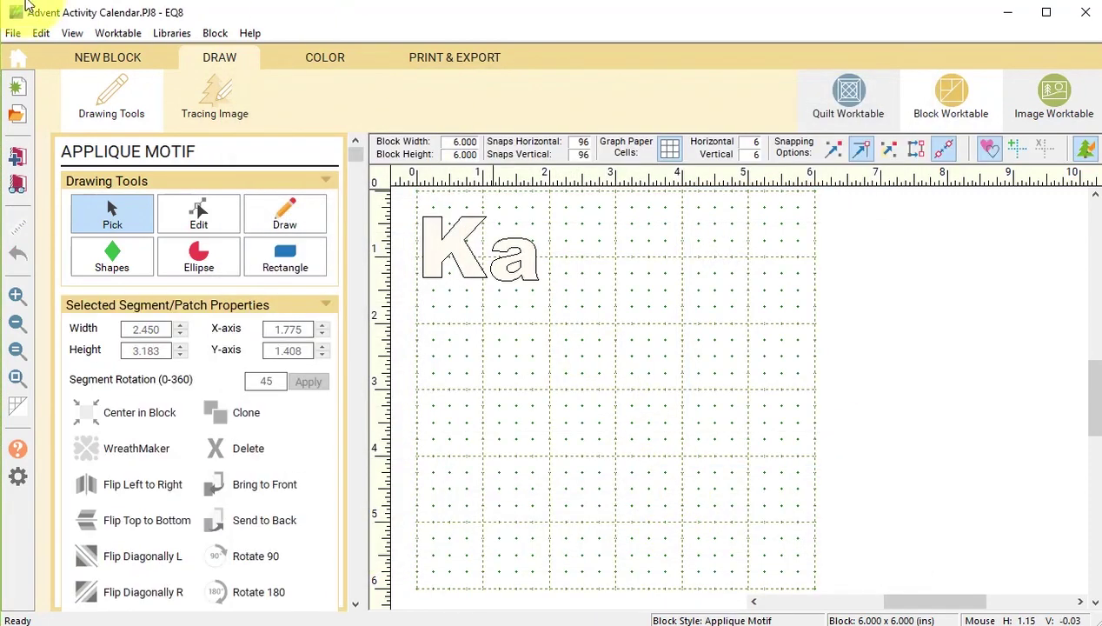
click(40, 33)
click(75, 119)
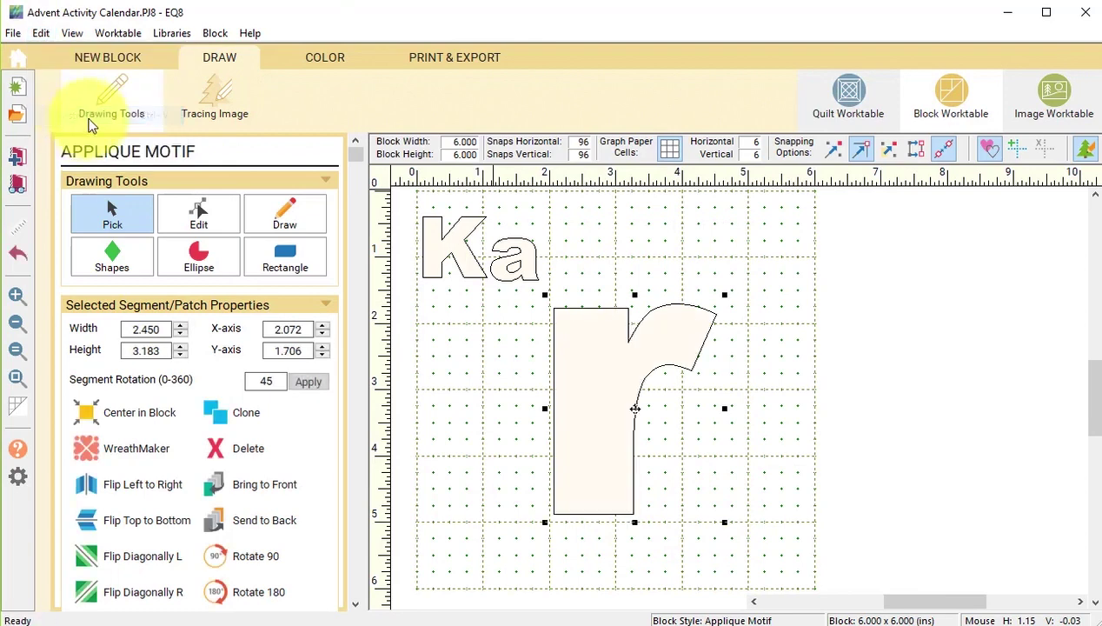
- Resize the pasted r to 20% horizontally and vertically and place it directly after the a
scroll(130, 582, down, 2)
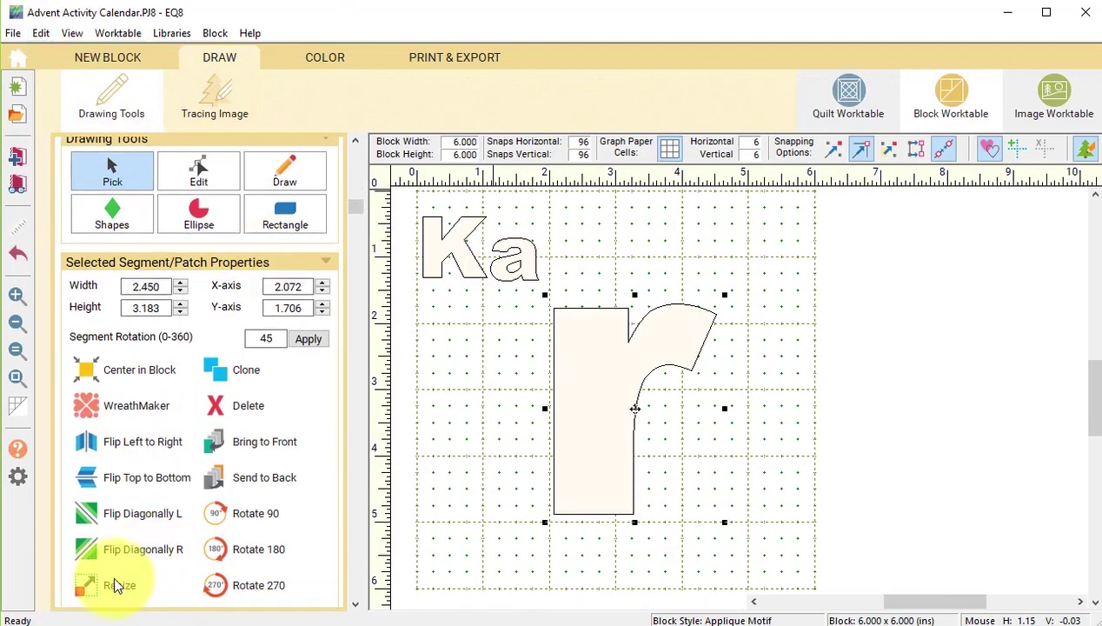
click(118, 584)
click(538, 394)
drag(634, 393, 556, 257)
click(26, 213)
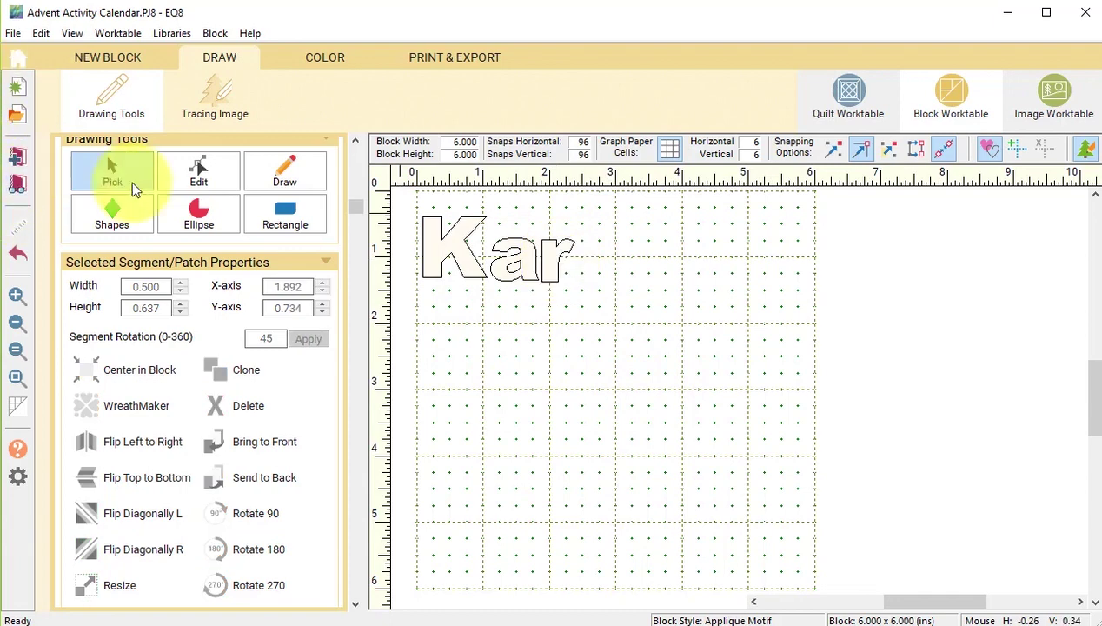
- Open the lowercase i motif from the Project Sketchbook for editing, adding the current motif to the Sketchbook first, and copy both pieces of the i
click(15, 186)
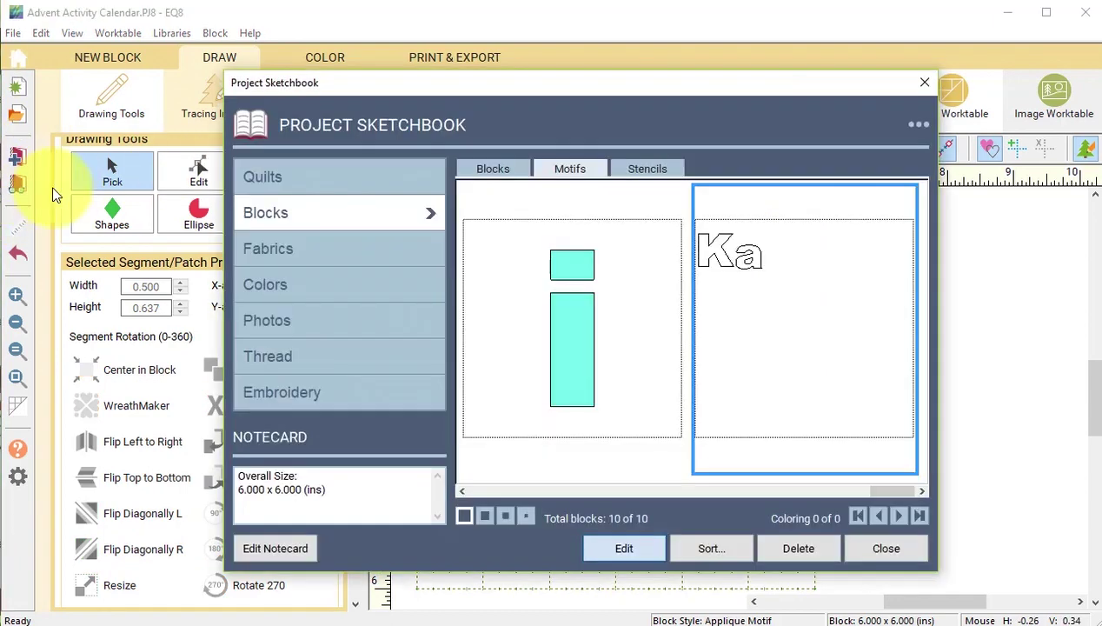
click(561, 339)
click(622, 547)
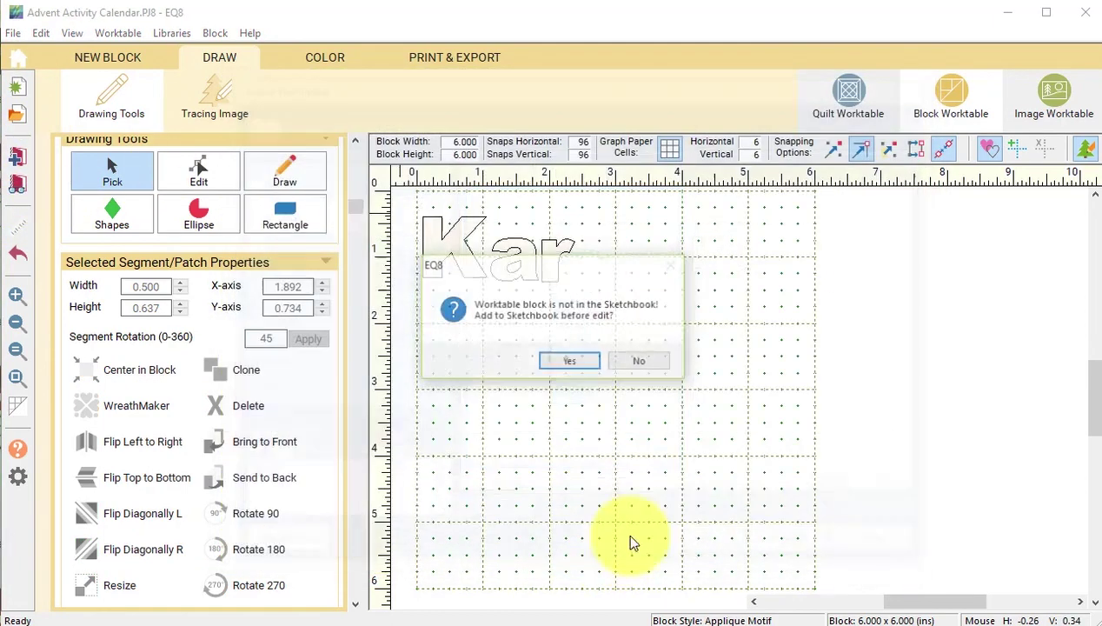
click(570, 361)
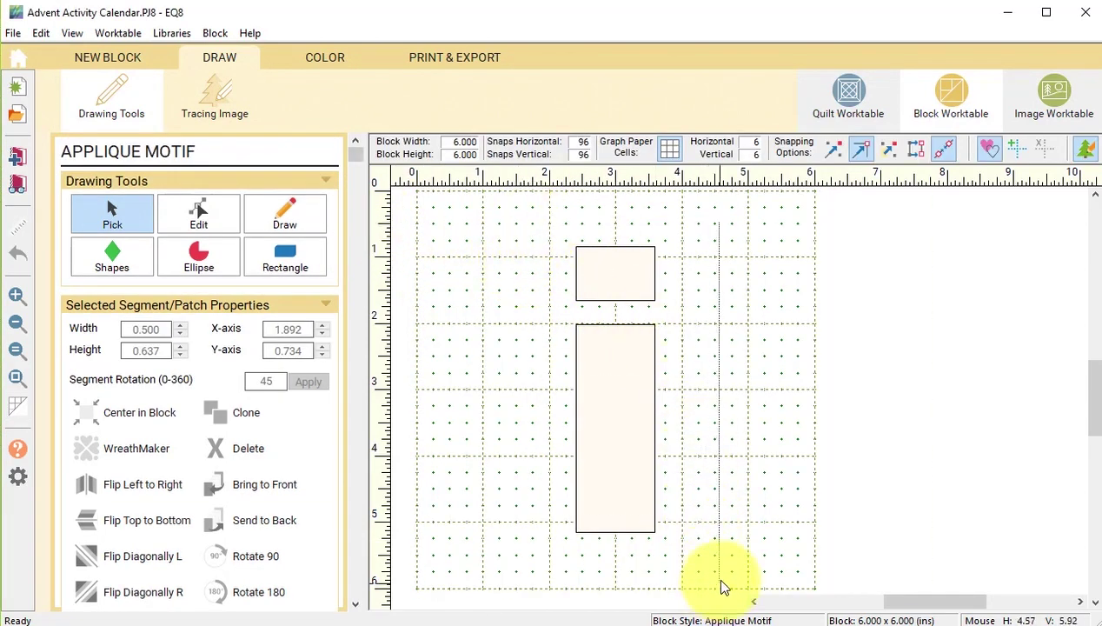
drag(724, 586, 539, 219)
click(40, 33)
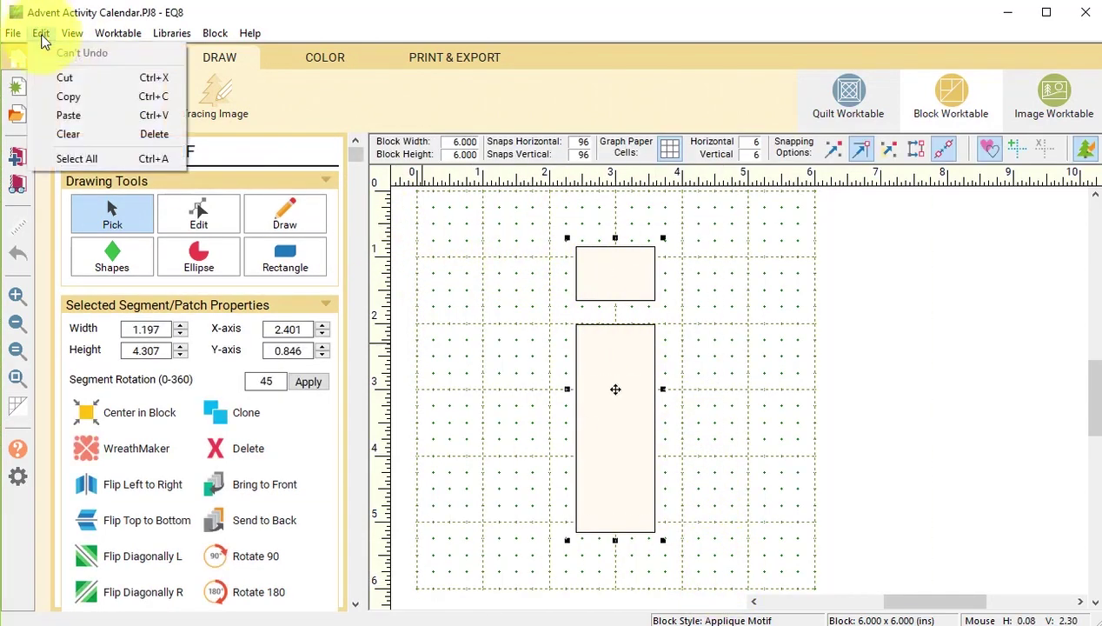
click(71, 98)
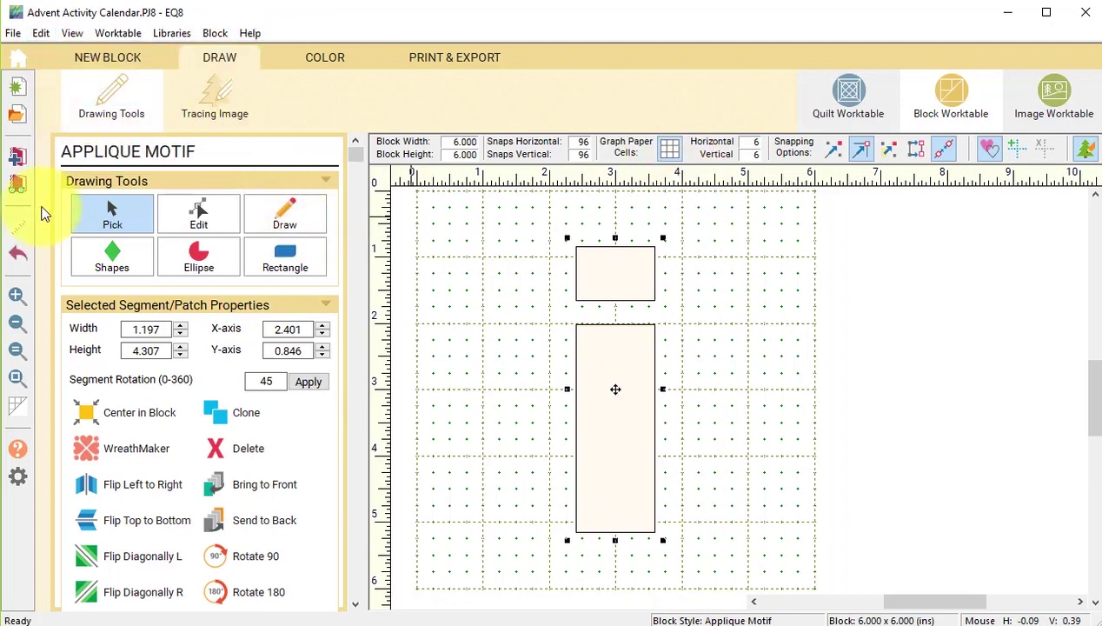
- Reopen the combined three-letter motif from the Project Sketchbook for editing and paste the copied i into it
click(18, 186)
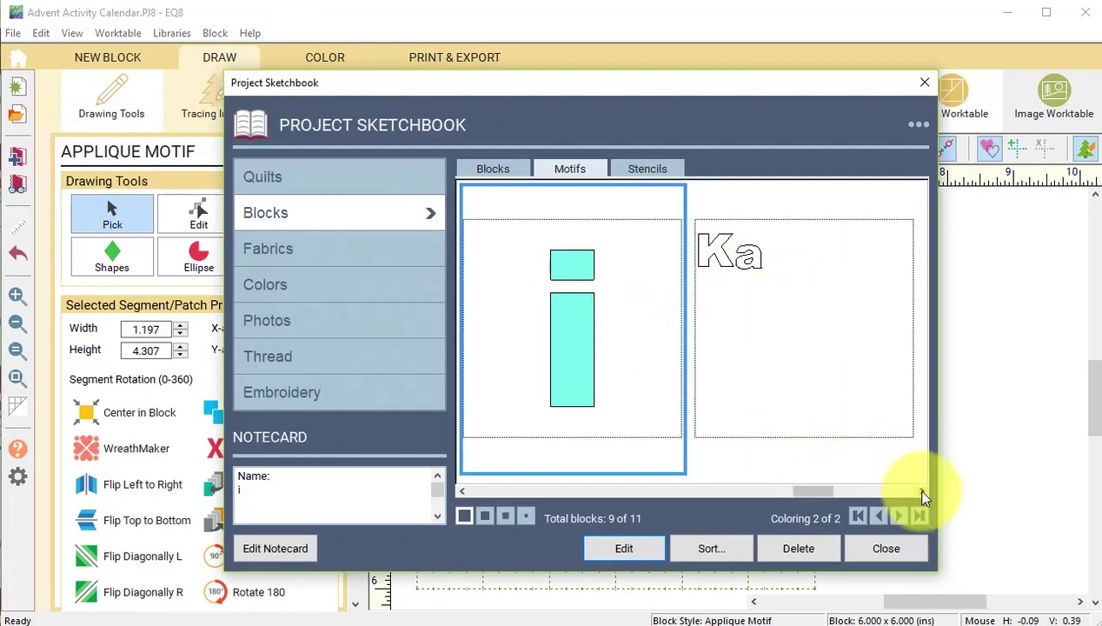
drag(836, 496, 895, 498)
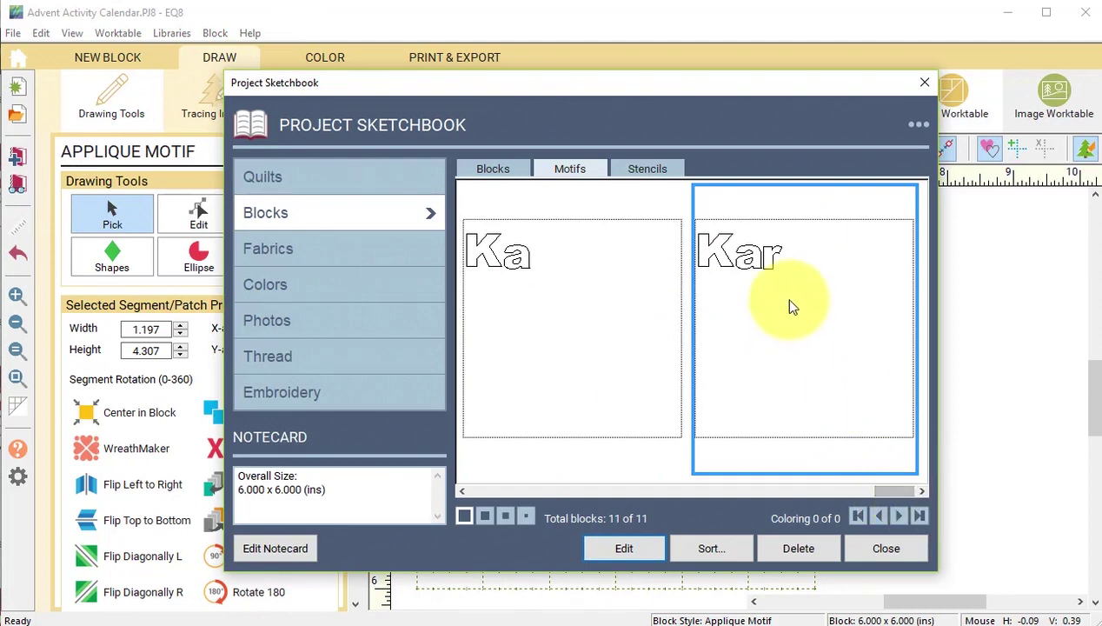
click(625, 550)
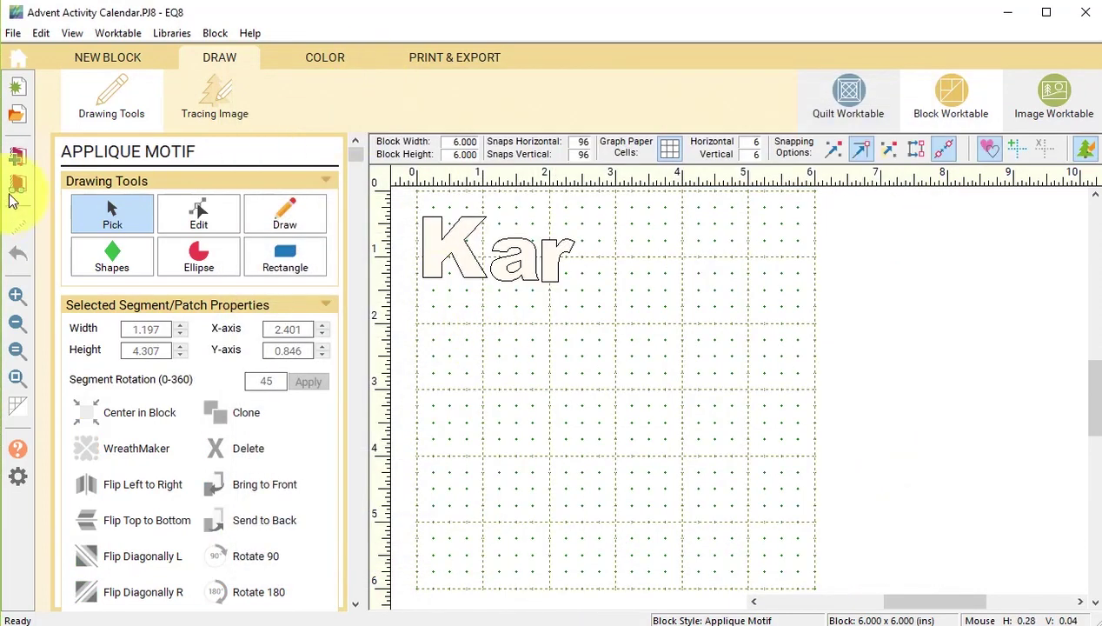
click(44, 33)
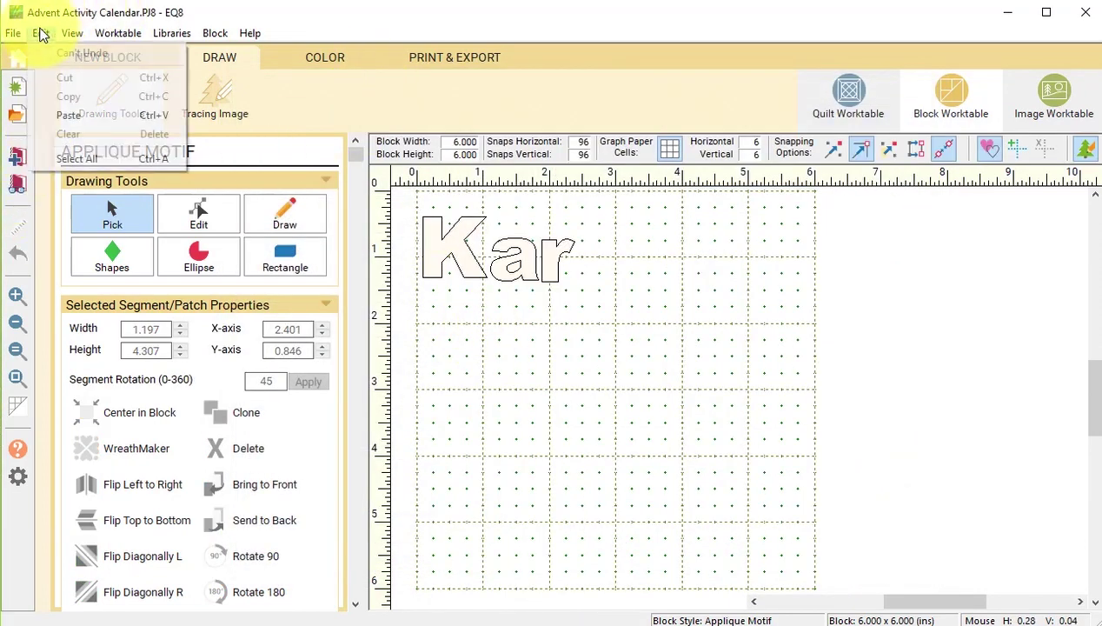
click(65, 111)
- Resize the pasted i to 20% horizontally and vertically and line up the other letters in front of it to form the name
scroll(174, 512, down, 2)
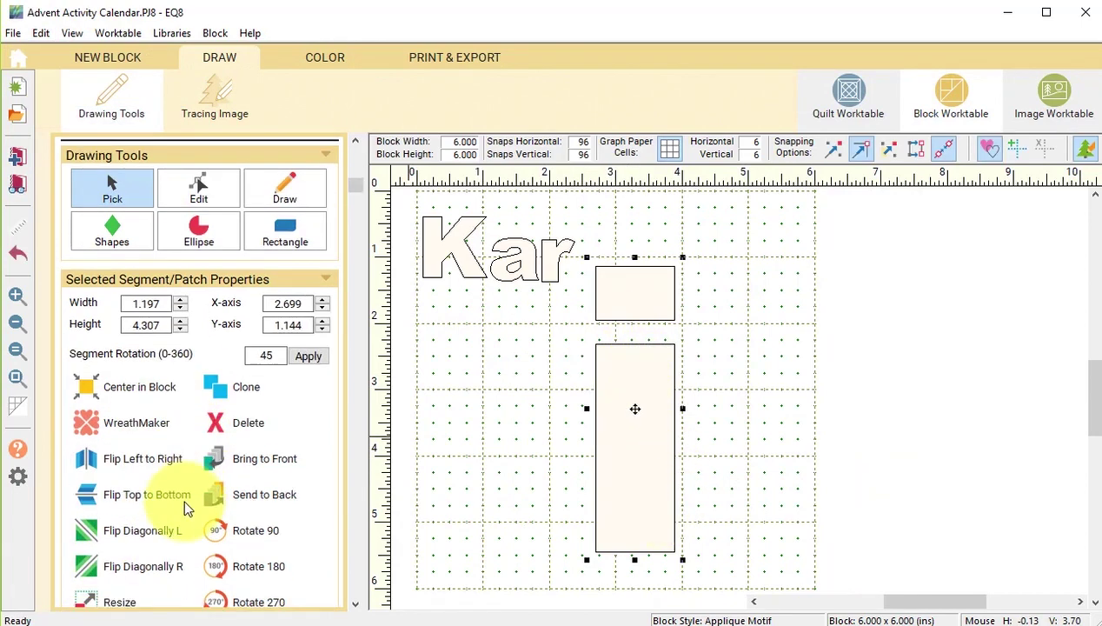
click(122, 585)
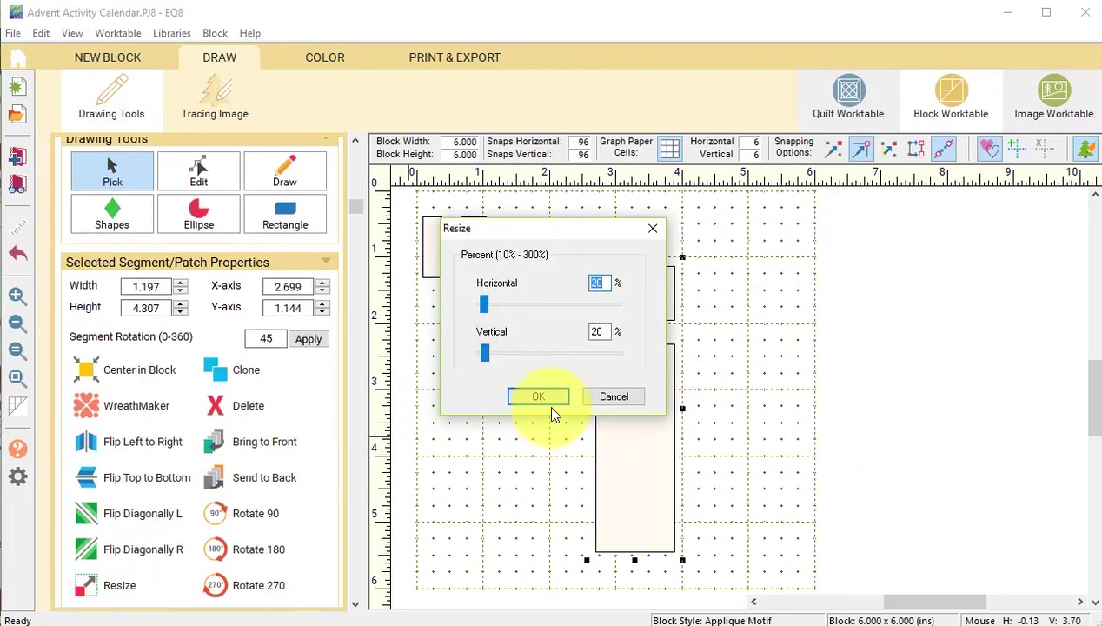
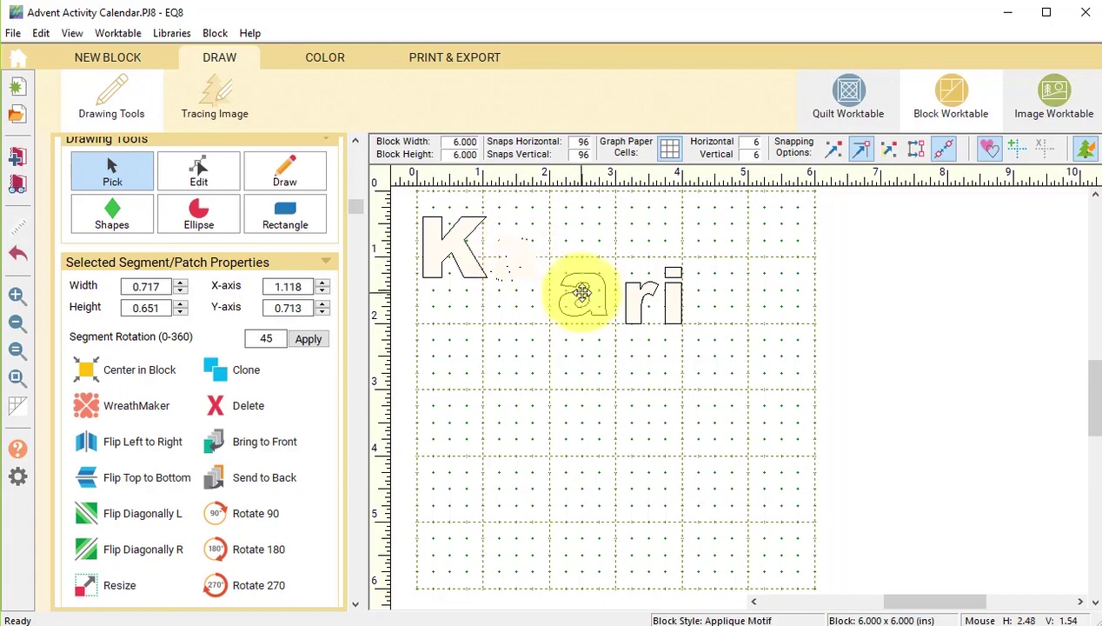
click(442, 246)
drag(443, 246, 524, 290)
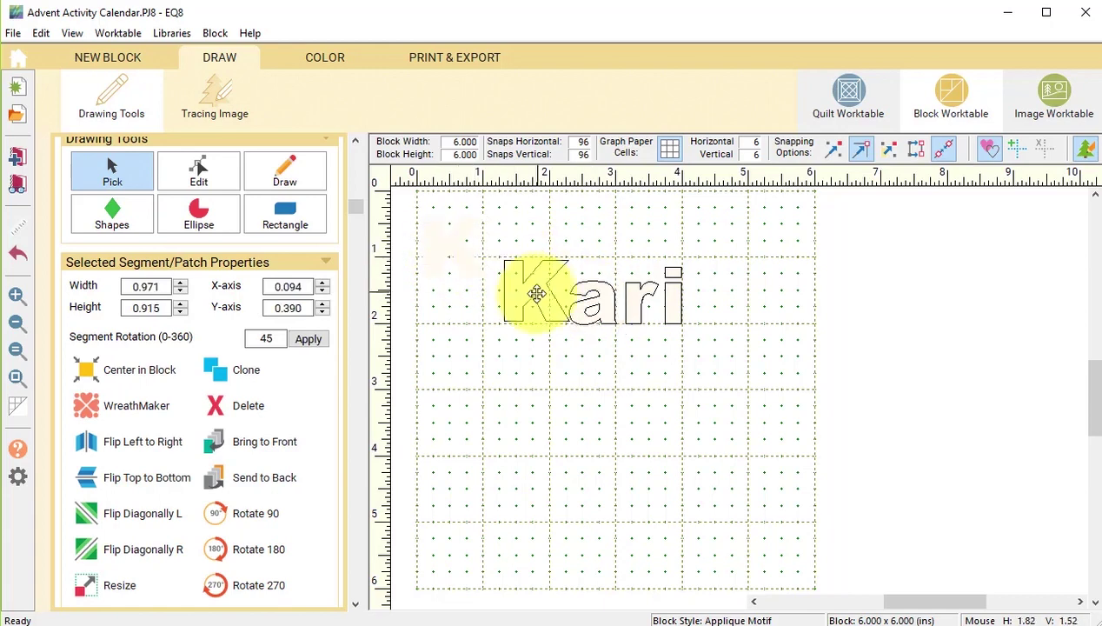
click(734, 213)
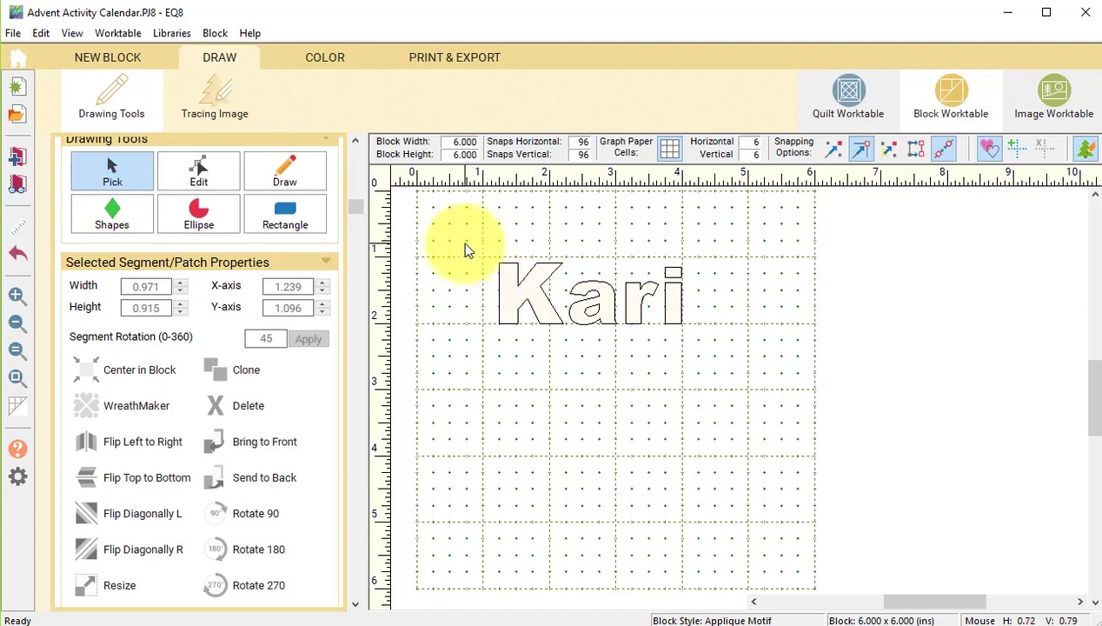
- Select all four letters of the name together and copy them
drag(465, 244, 755, 366)
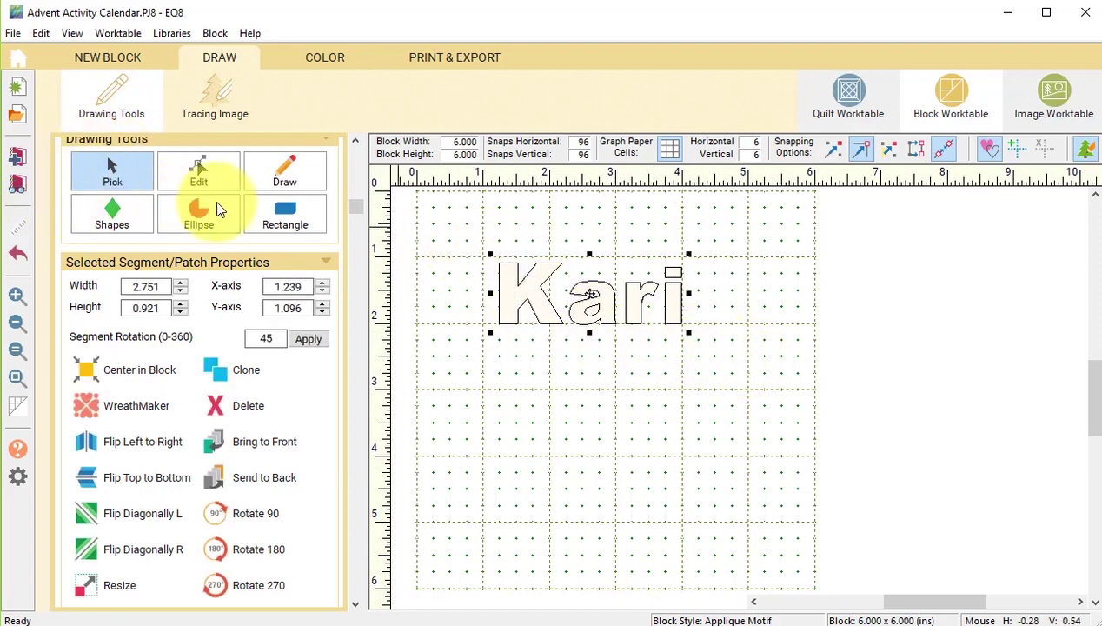
click(40, 33)
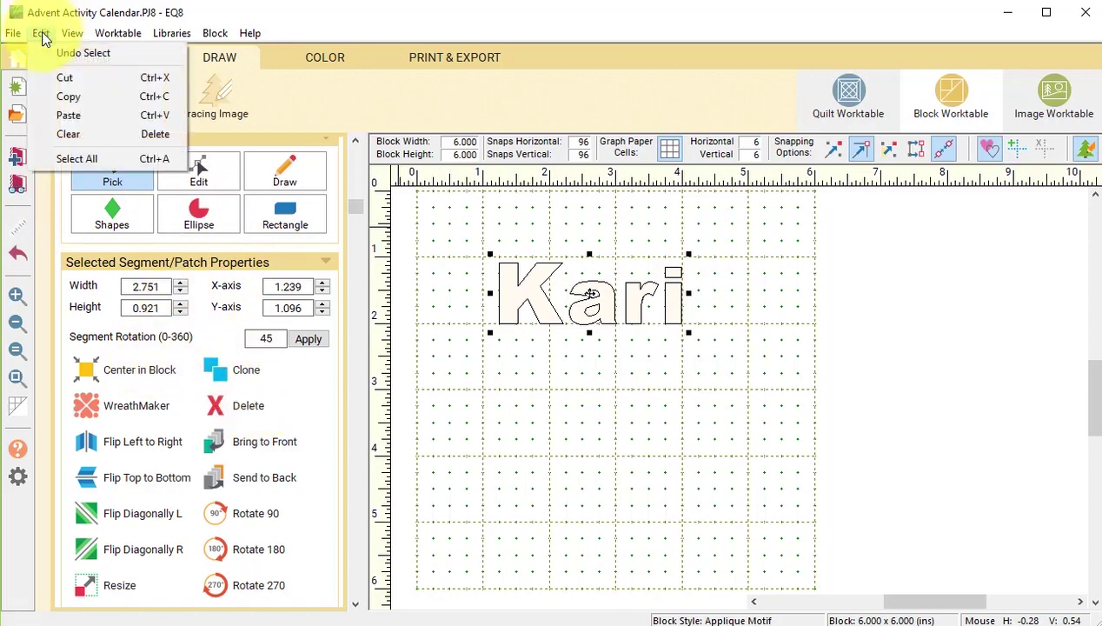
click(67, 97)
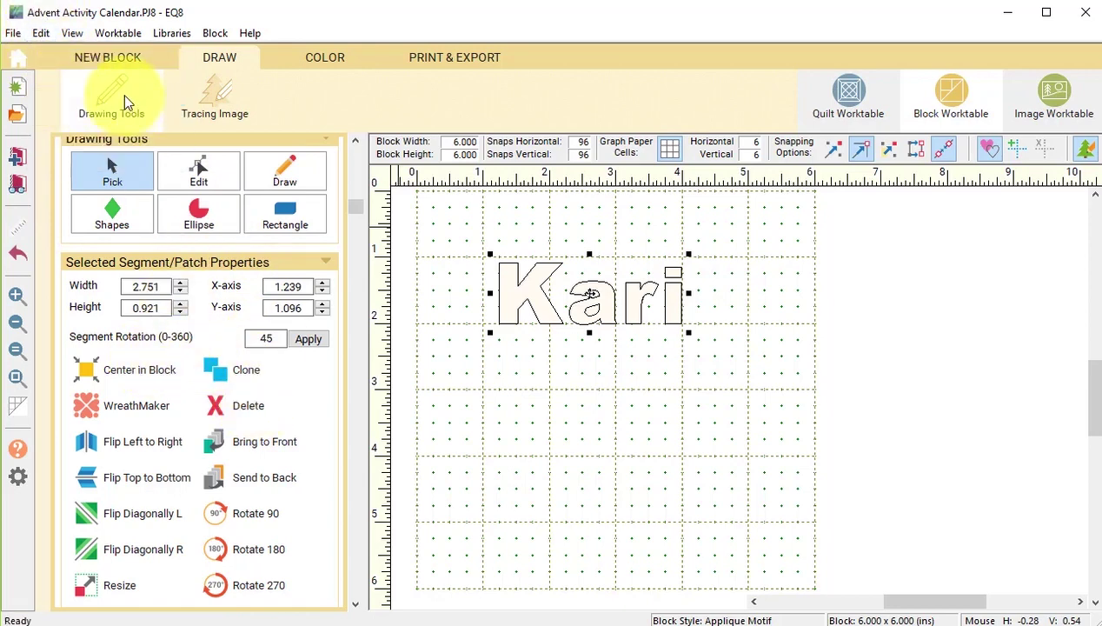
- Open the colored Christmas stocking block from the Project Sketchbook for editing, adding the name motif to the Sketchbook first
click(21, 185)
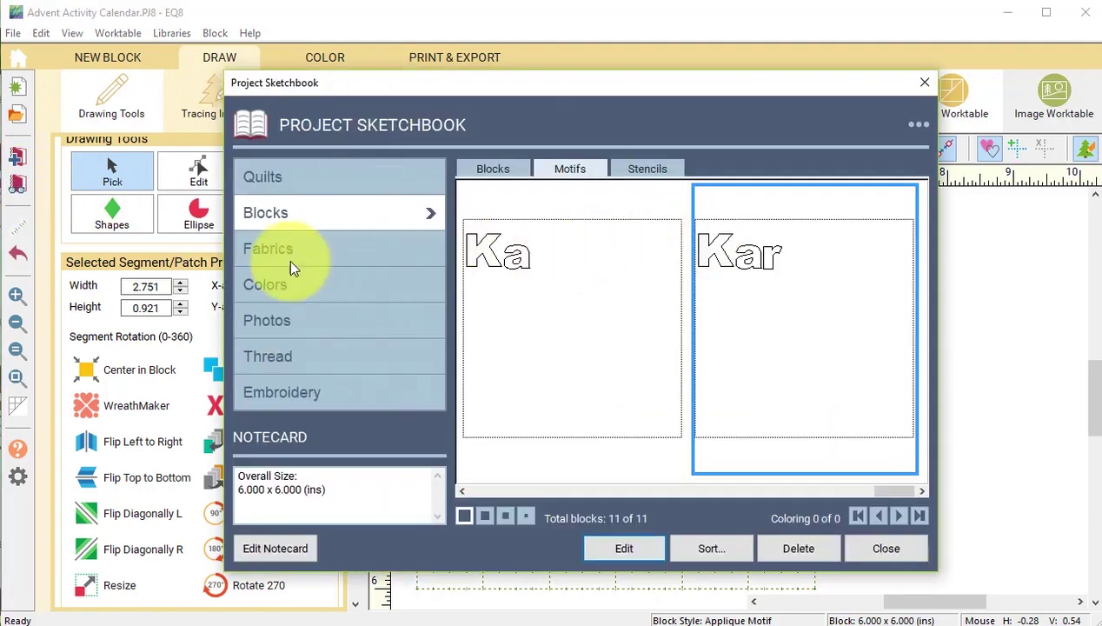
click(492, 169)
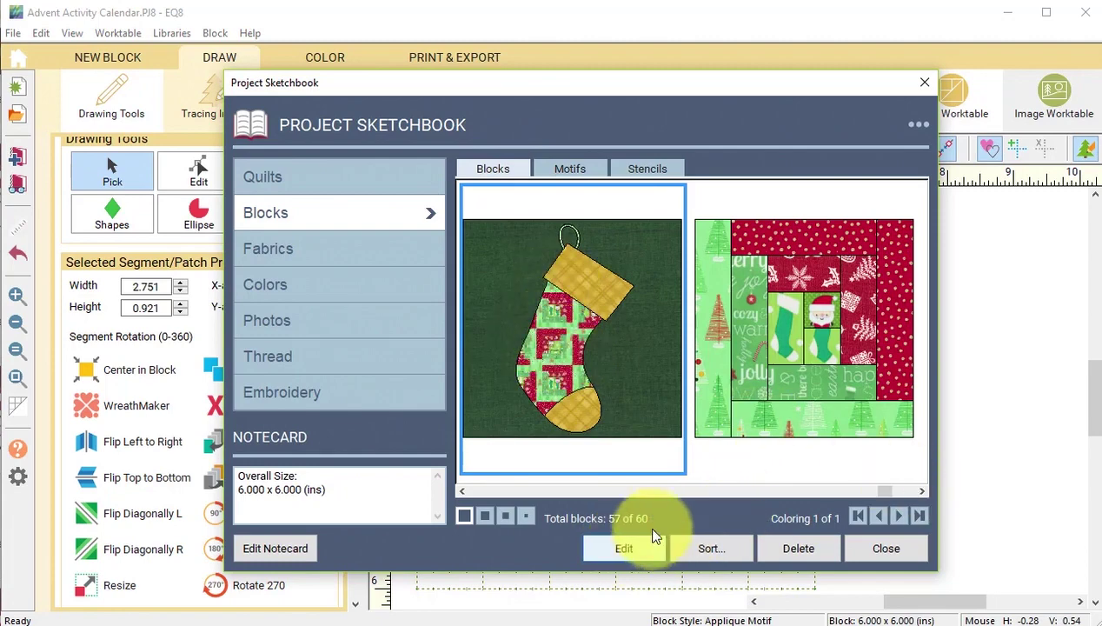
click(626, 546)
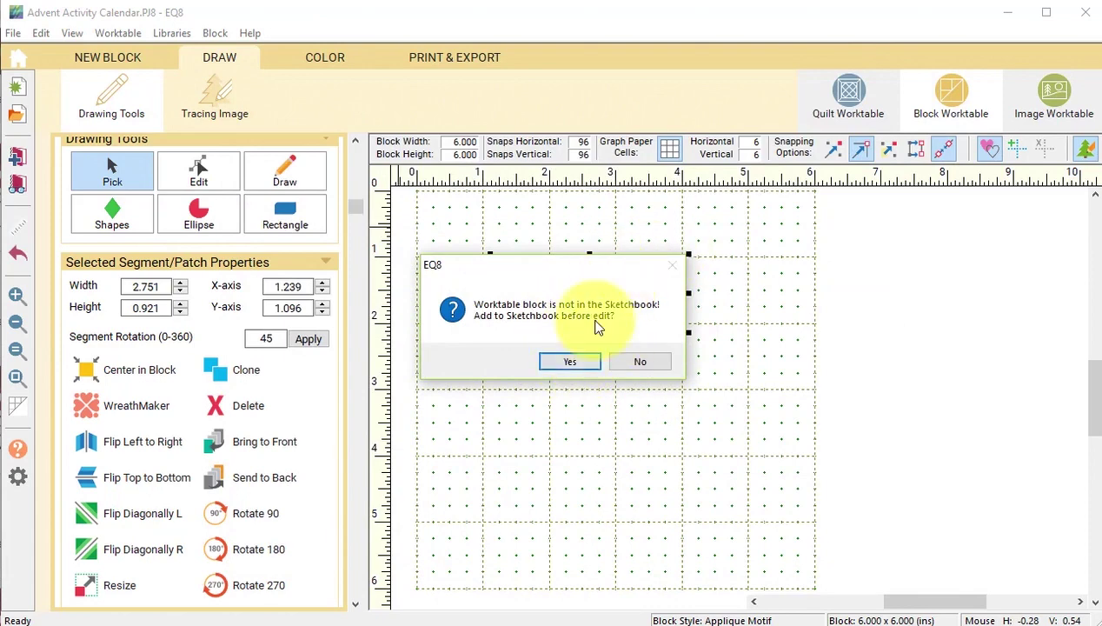
click(569, 362)
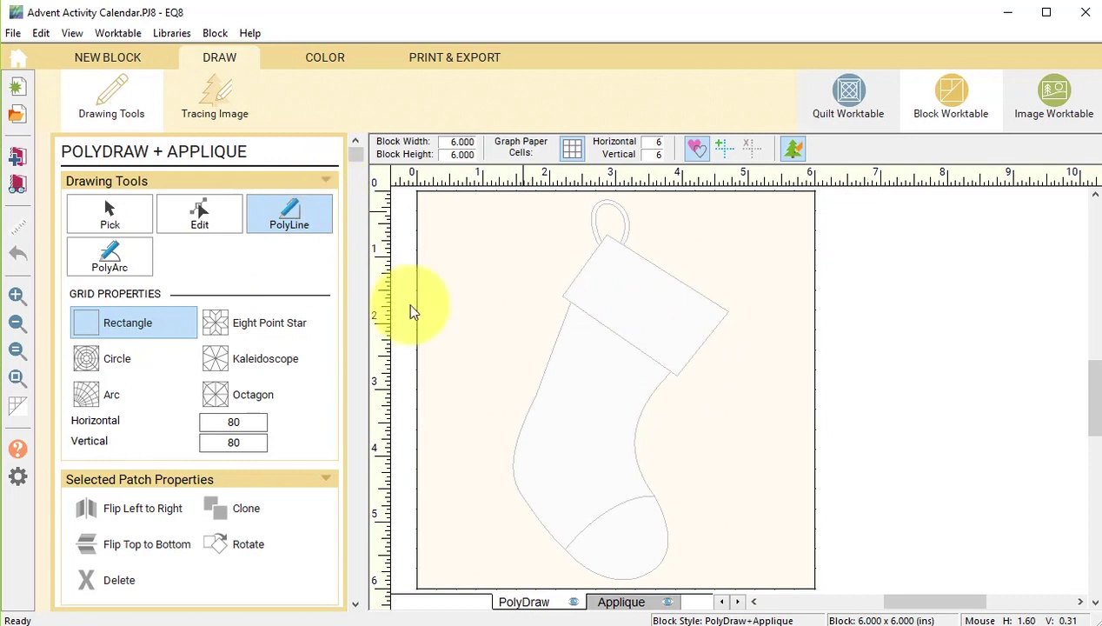
- Paste the copied name onto the Applique layer of the stocking block and shift it toward the stocking's heel side
click(621, 601)
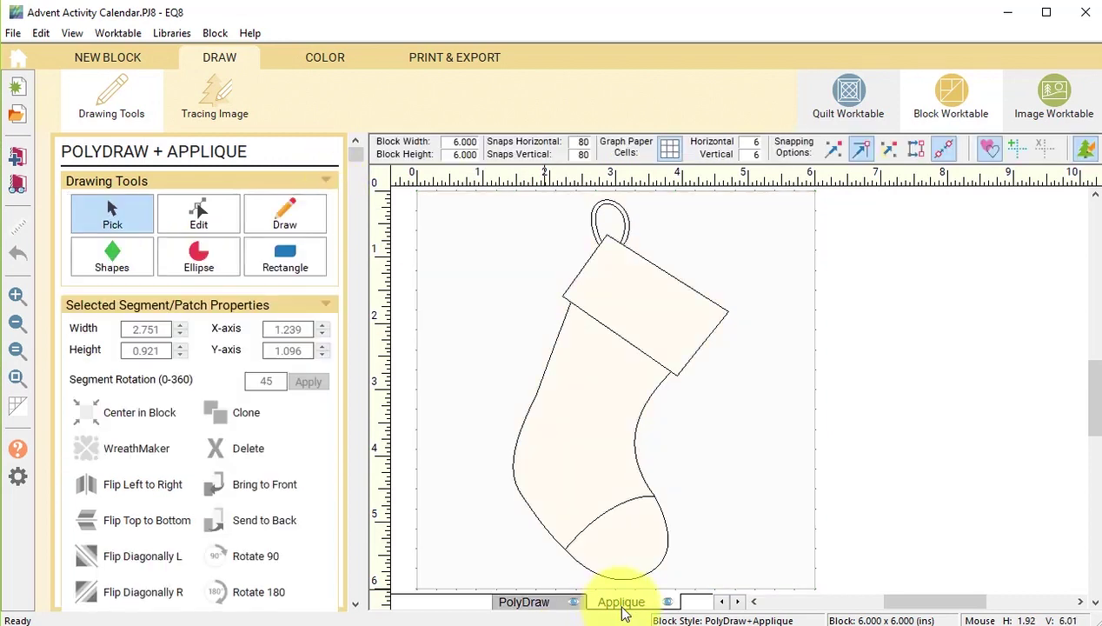
click(41, 33)
click(68, 116)
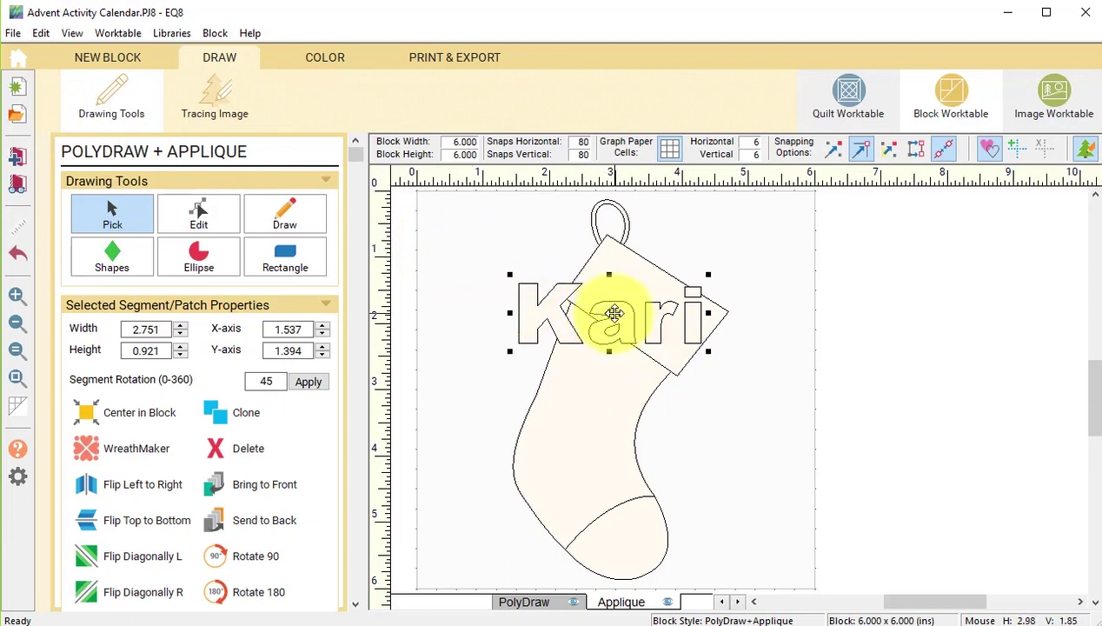
drag(610, 313, 576, 333)
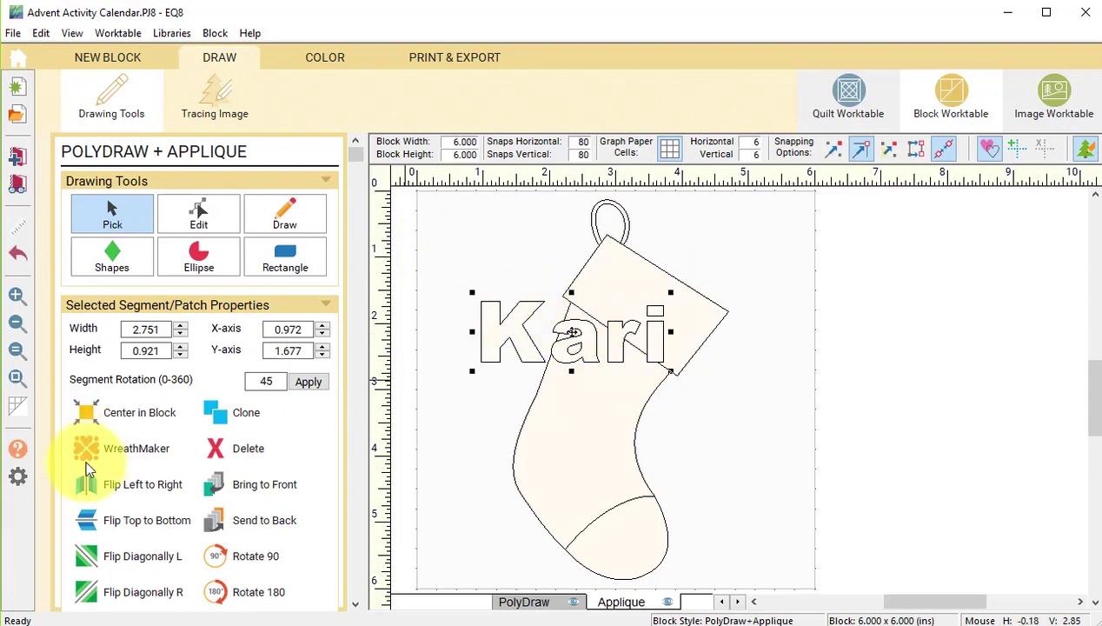
- Resize the pasted name to 80% horizontally and vertically and move it over the stocking's cuff
scroll(177, 484, down, 1)
click(118, 576)
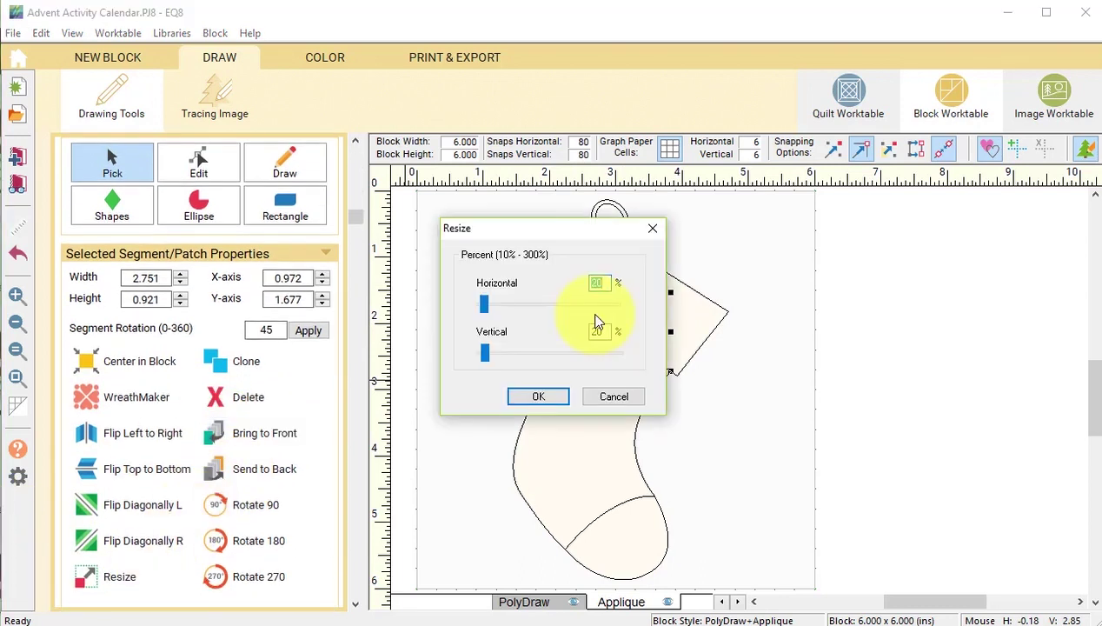
click(539, 396)
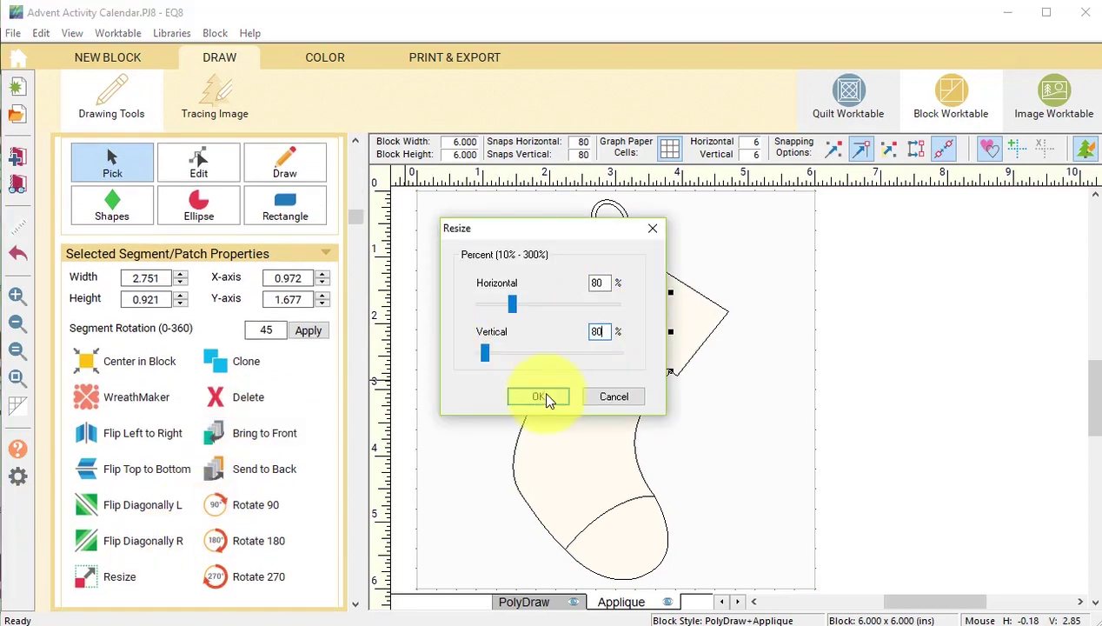
mouse_move(645, 312)
mouse_down()
mouse_move(669, 291)
mouse_move(643, 295)
mouse_up()
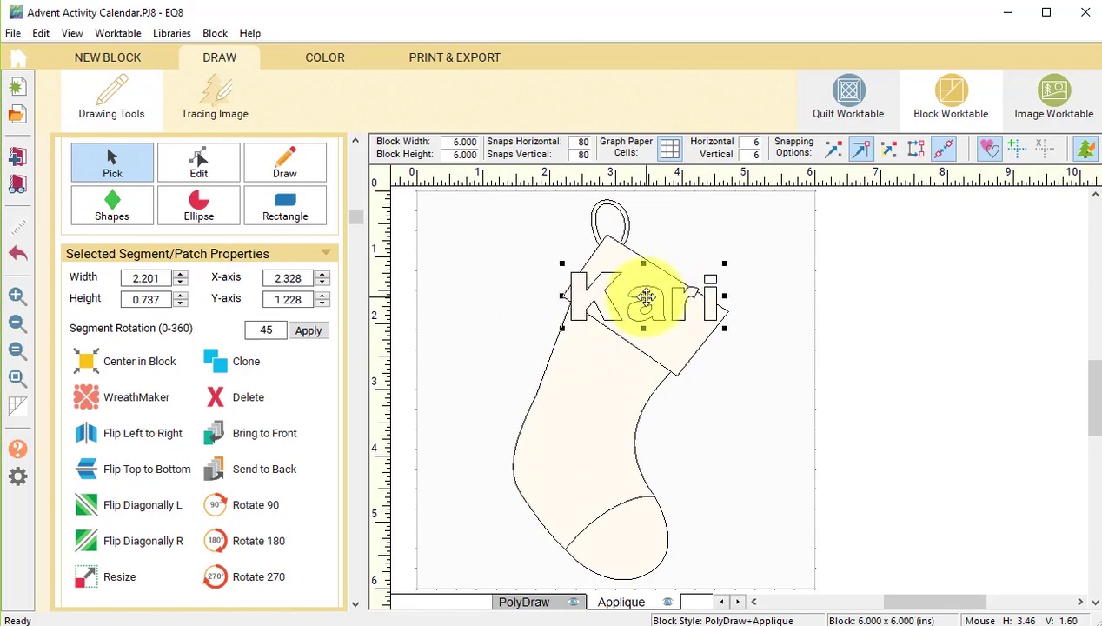
- Try rotating the name to match the slant of the stocking's cuff, and undo the rotation
drag(724, 263, 730, 318)
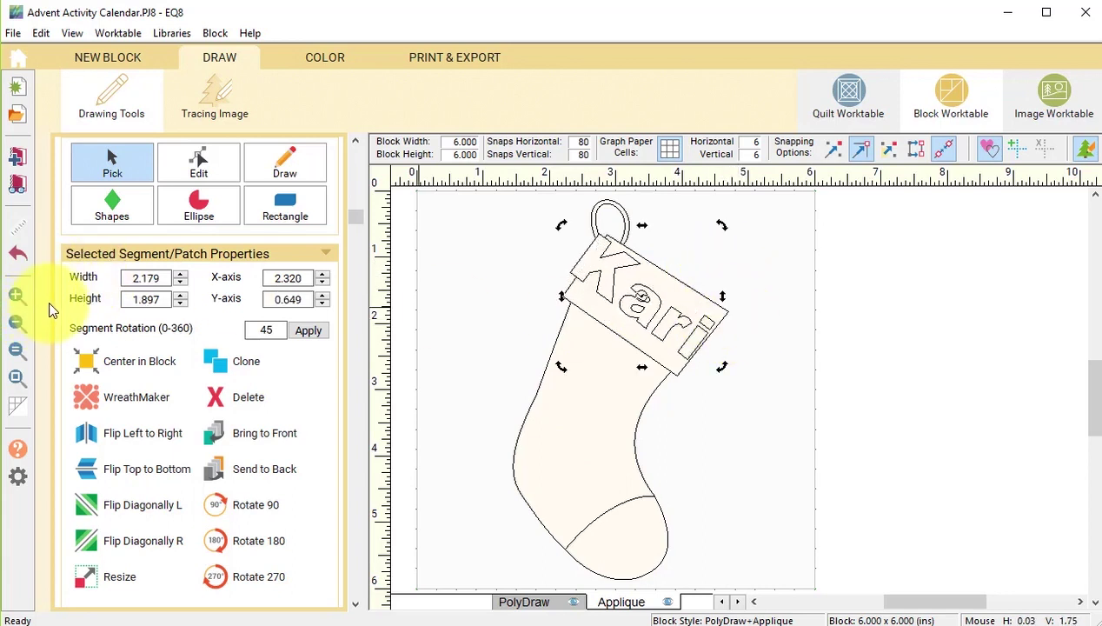
click(19, 257)
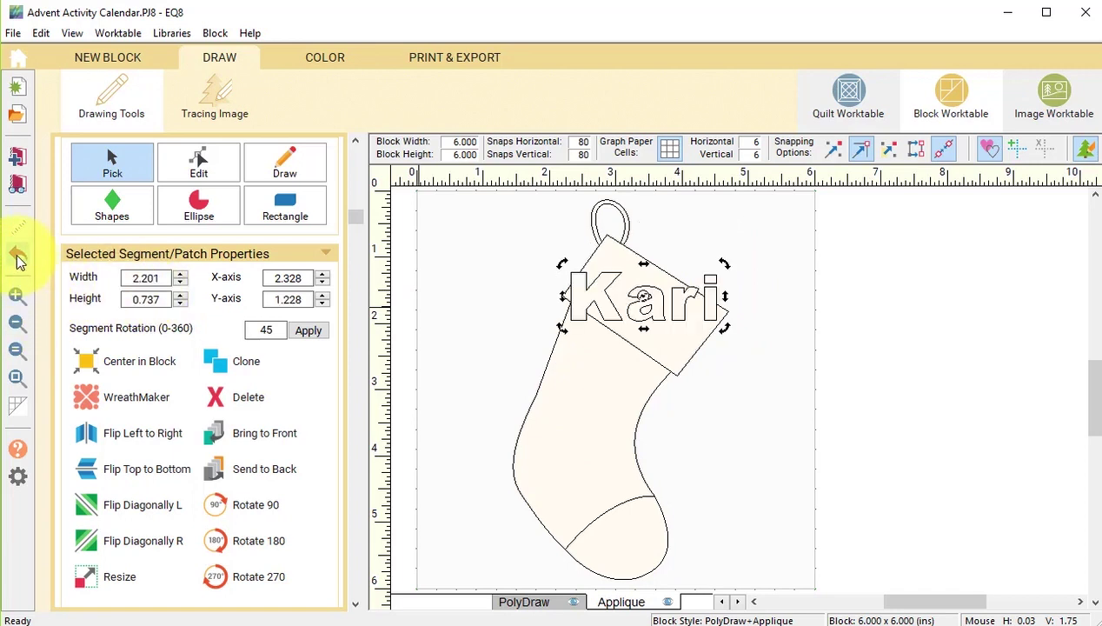
- Resize the name by another 80% both ways, rotate it to the cuff's slant and center it on the cuff
click(128, 581)
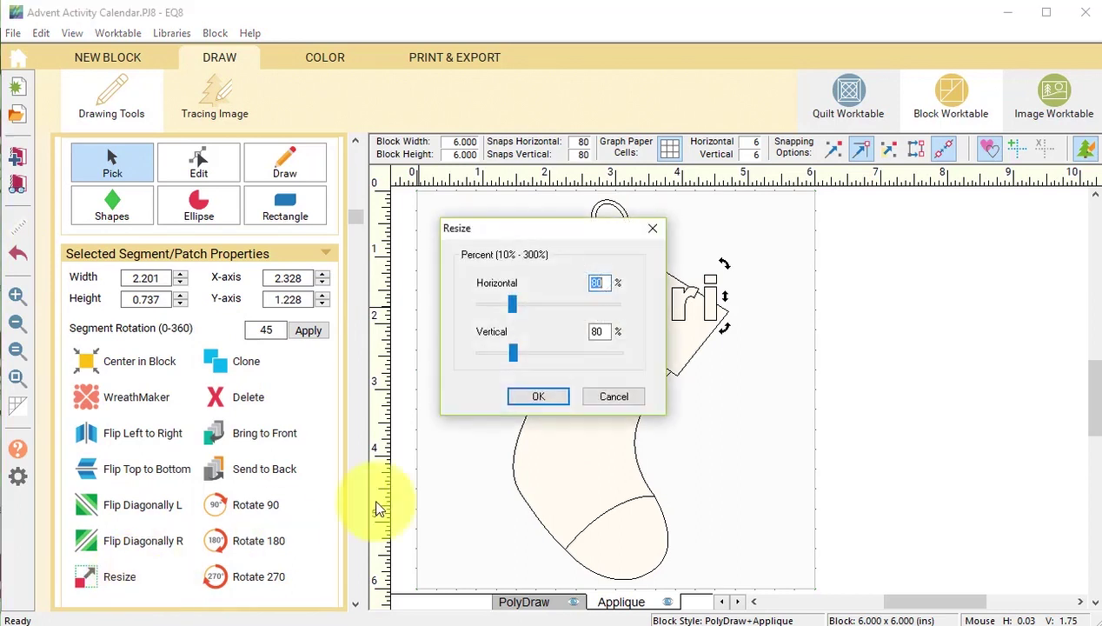
click(538, 399)
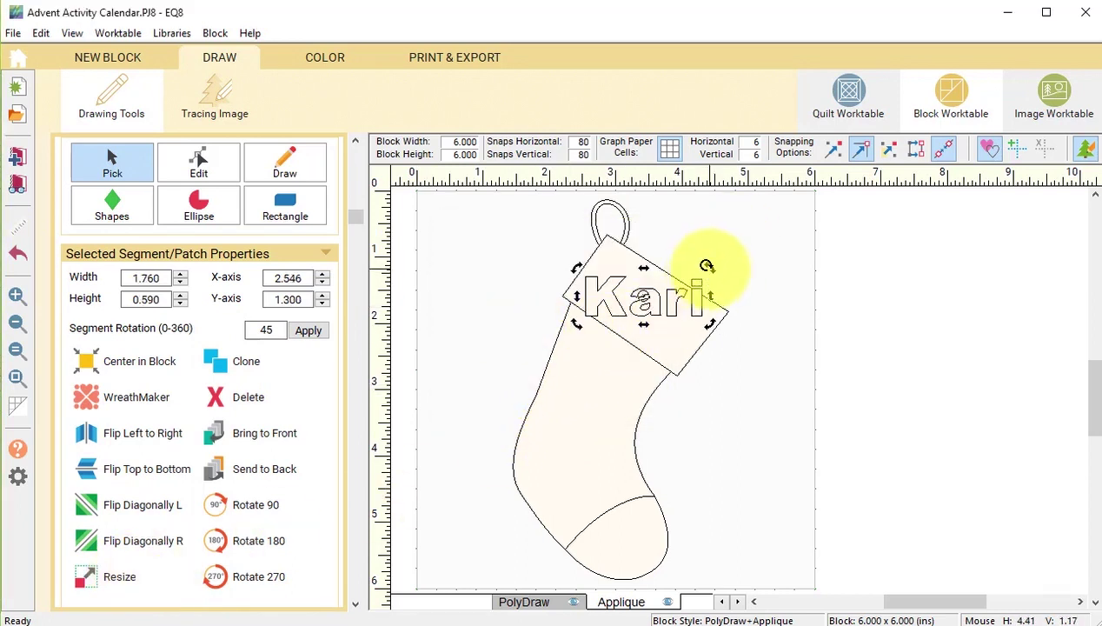
drag(709, 265, 708, 307)
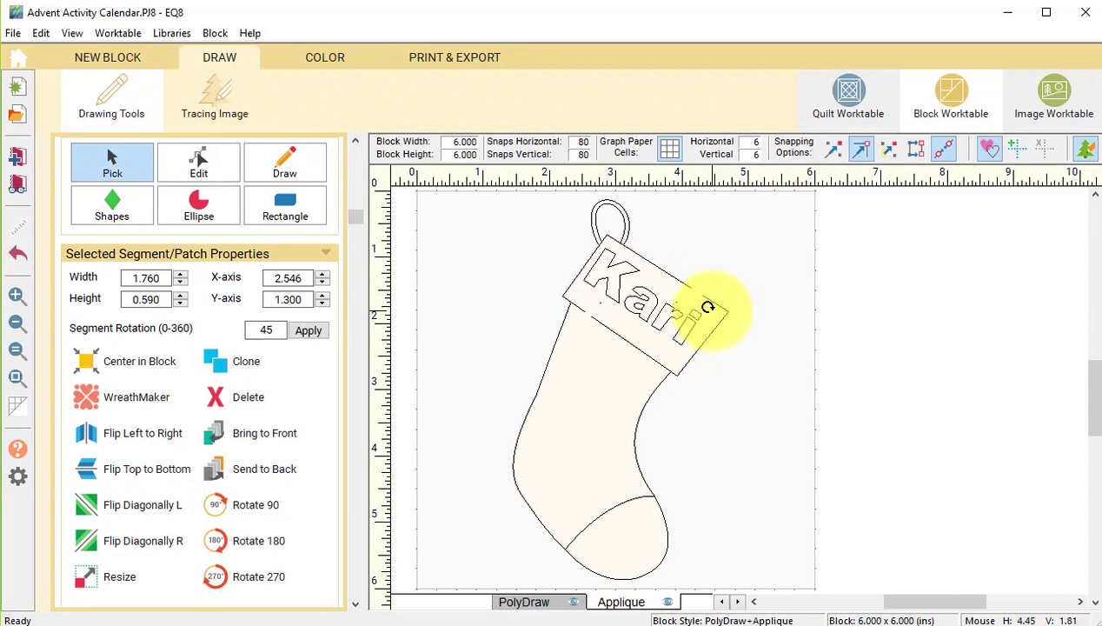
click(635, 302)
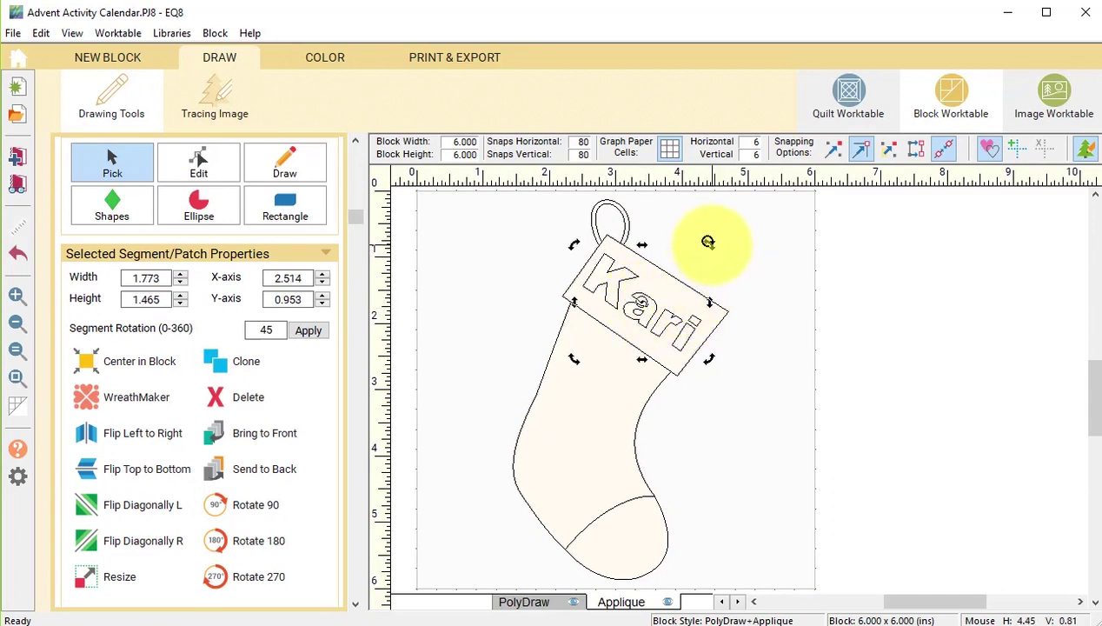
- Color the K on the stocking cuff with the solid red fabric and the other letters with the dark green fabric
click(324, 57)
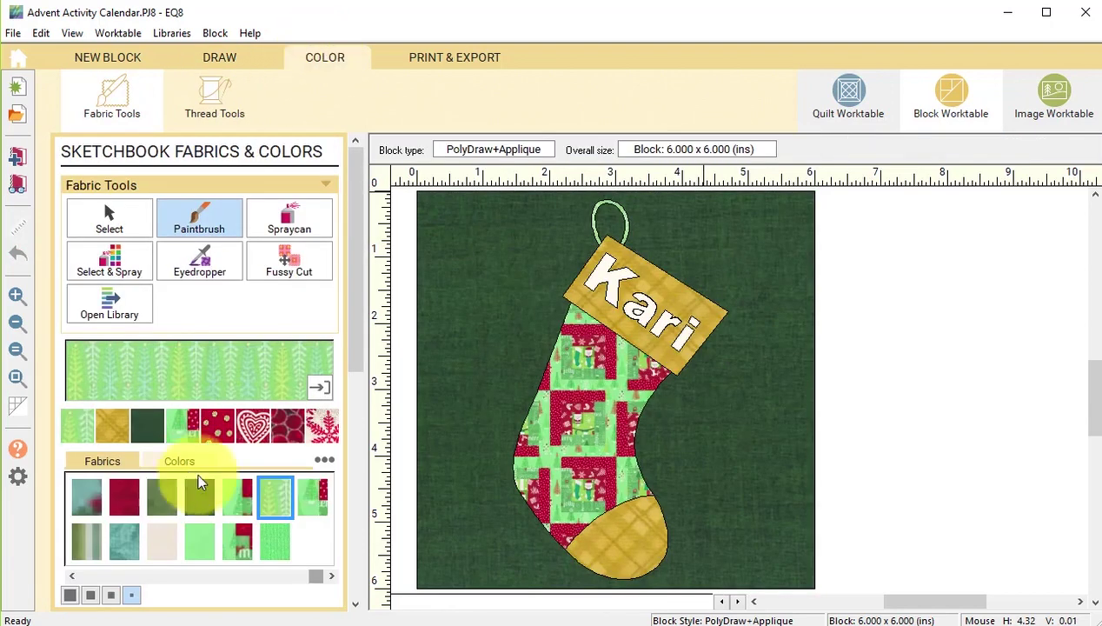
click(111, 426)
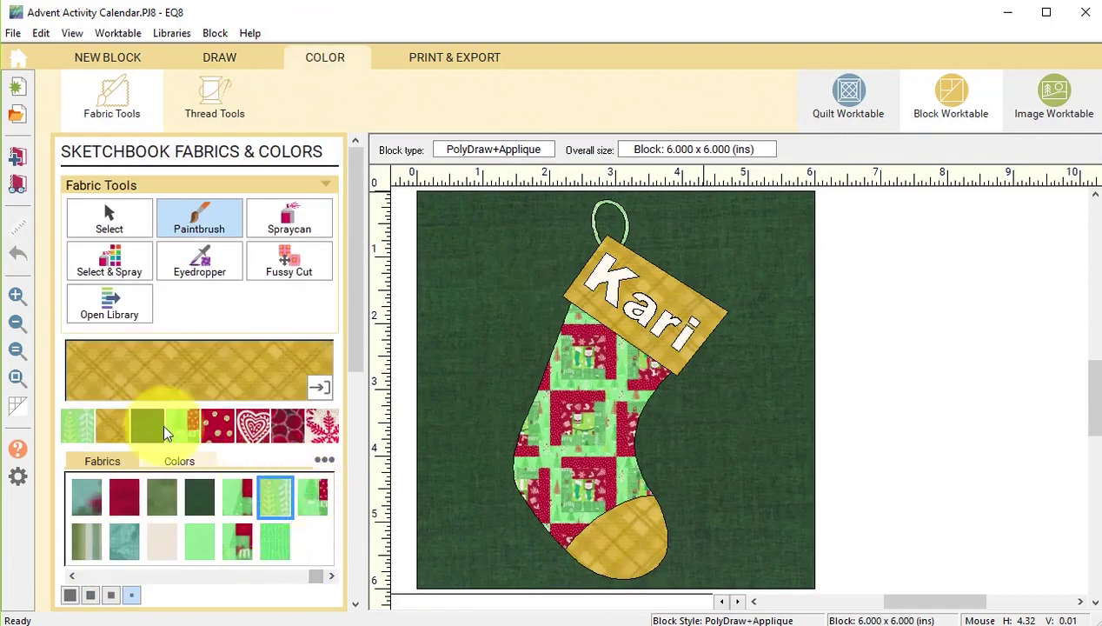
click(639, 305)
click(237, 497)
click(678, 313)
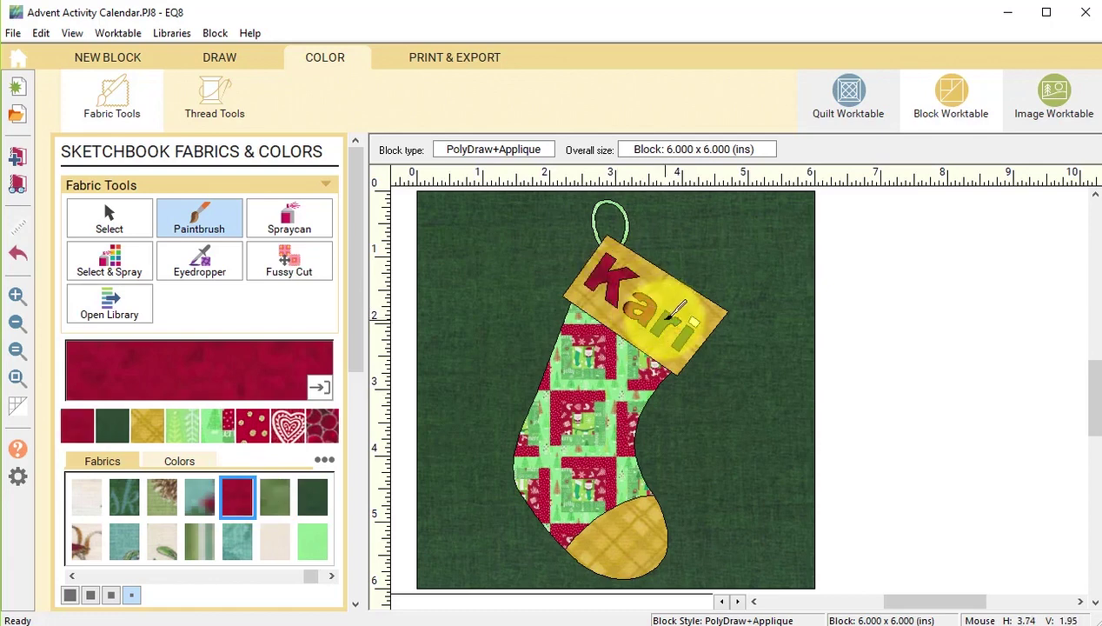